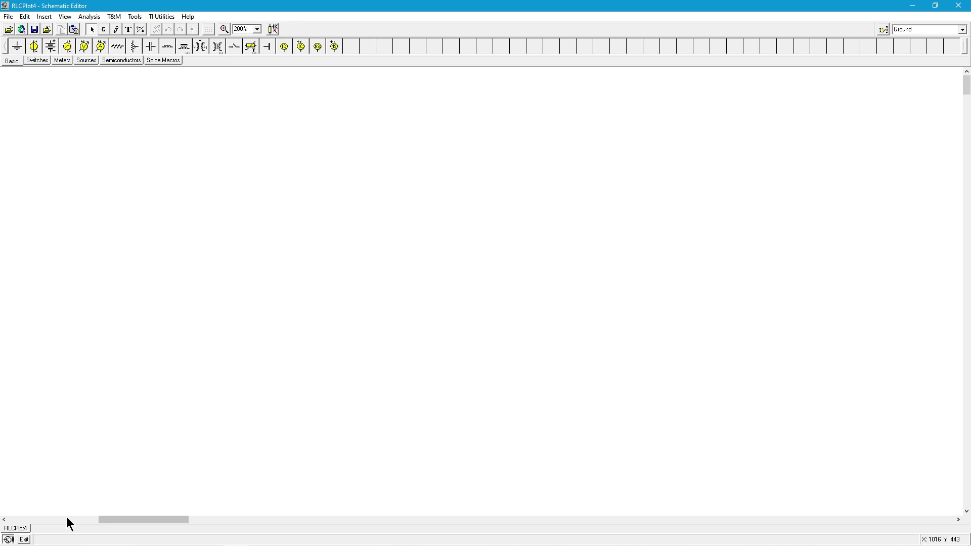
Scroll the schematic back to show the RLCPlot4 circuit: Igen source, 158m inductor, IL and VL meters
{"action": "left_click", "coordinate": [67, 518]}
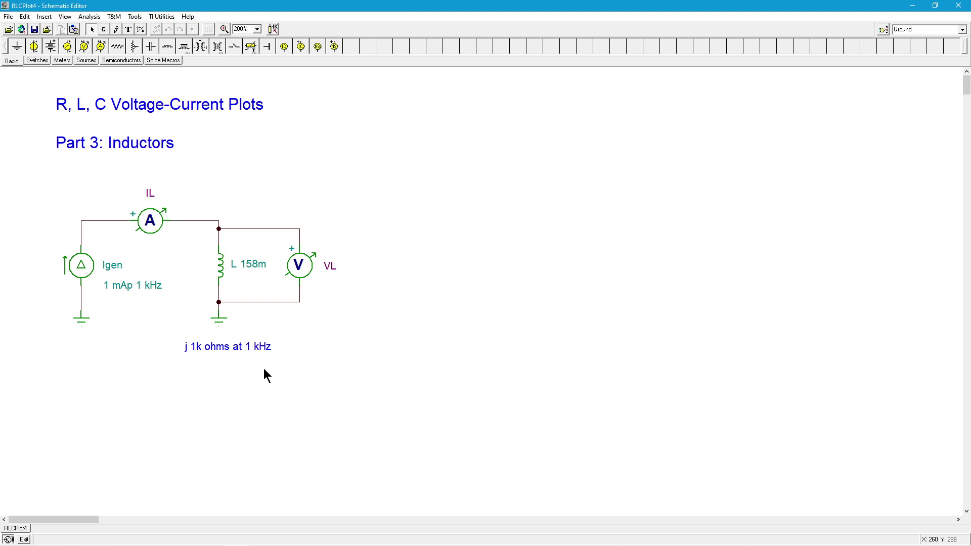
Run a transient analysis of the inductor circuit displayed from 2m to 4m seconds
{"action": "left_click", "coordinate": [89, 16]}
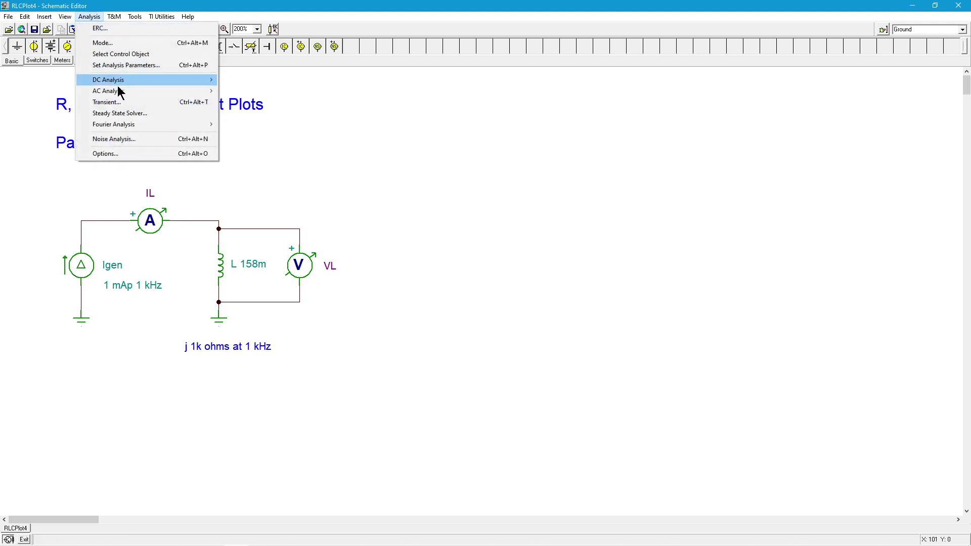
{"action": "left_click", "coordinate": [125, 101]}
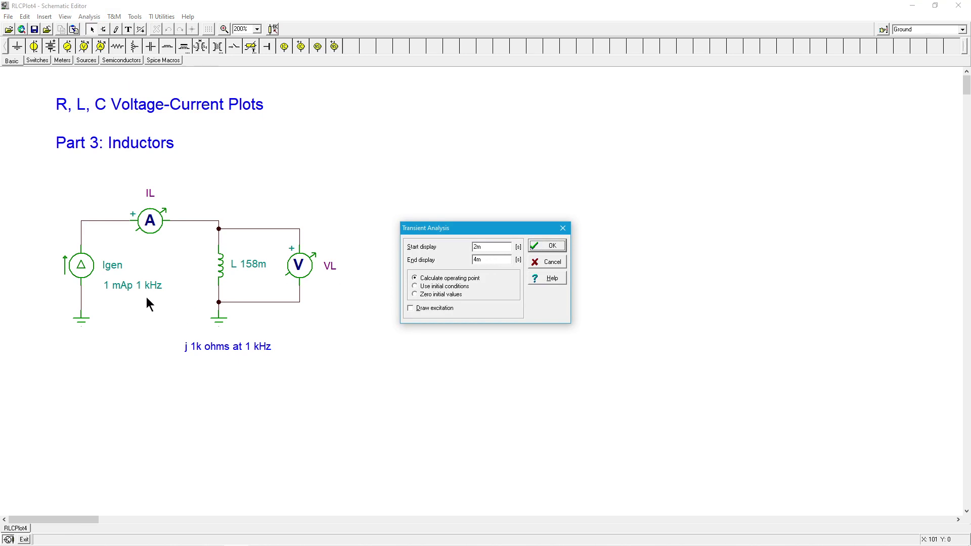
{"action": "left_click", "coordinate": [553, 246]}
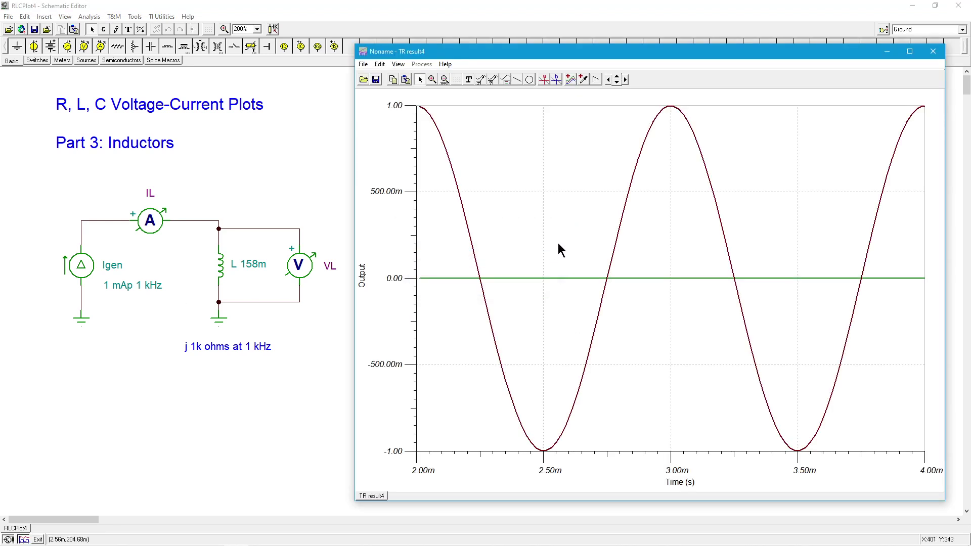
{"action": "left_click", "coordinate": [399, 64]}
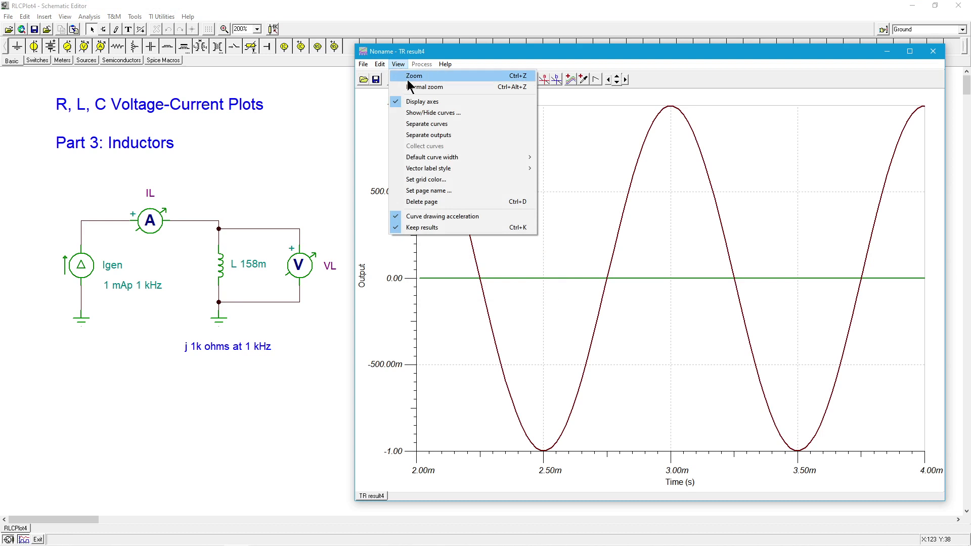
Split the result into separate panes for IL (±1.00m) and VL (±1.00)
{"action": "left_click", "coordinate": [427, 124]}
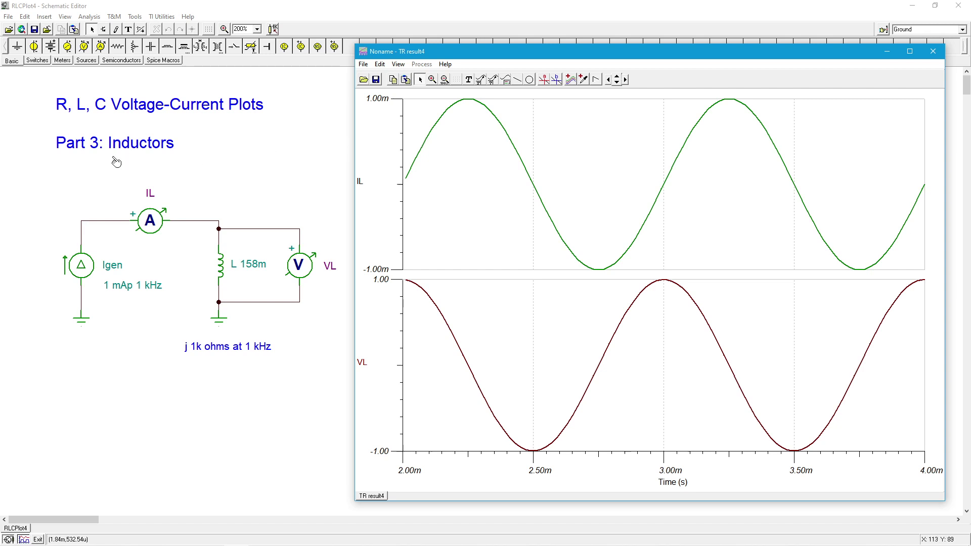
Change the Igen sine amplitude to 2m at 1 kHz and close its dialogs
{"action": "double_click", "coordinate": [89, 261]}
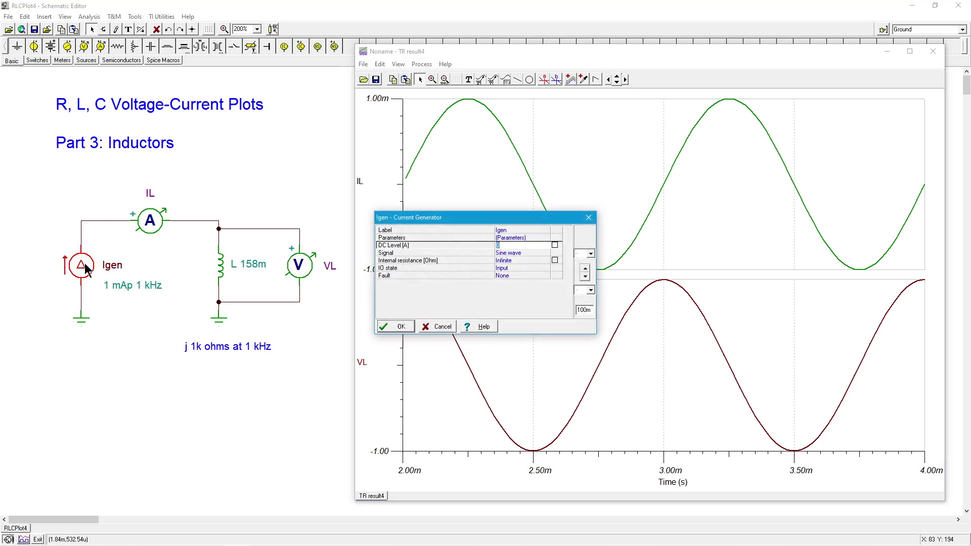
{"action": "left_click", "coordinate": [511, 253]}
{"action": "left_click", "coordinate": [546, 253]}
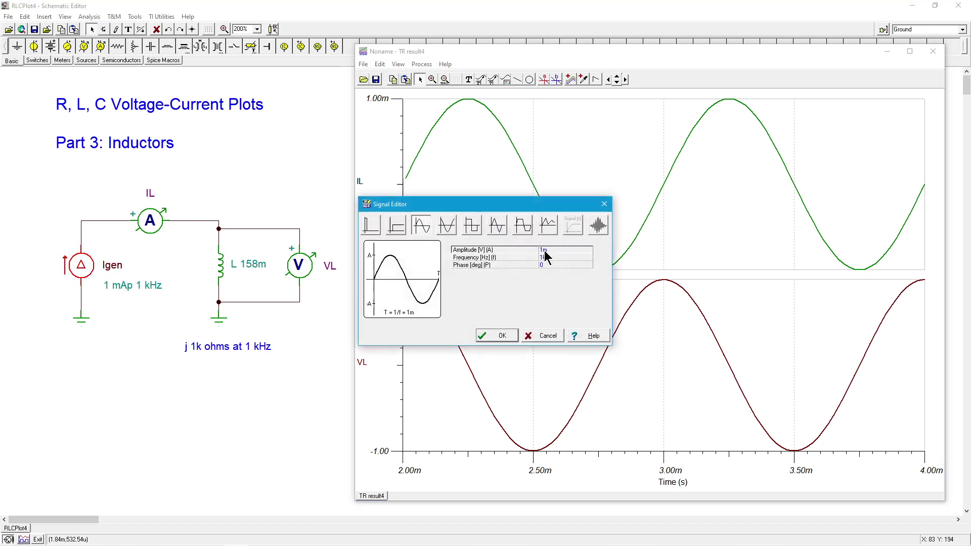
{"action": "left_click", "coordinate": [558, 248]}
{"action": "left_click", "coordinate": [503, 336]}
{"action": "left_click", "coordinate": [403, 328]}
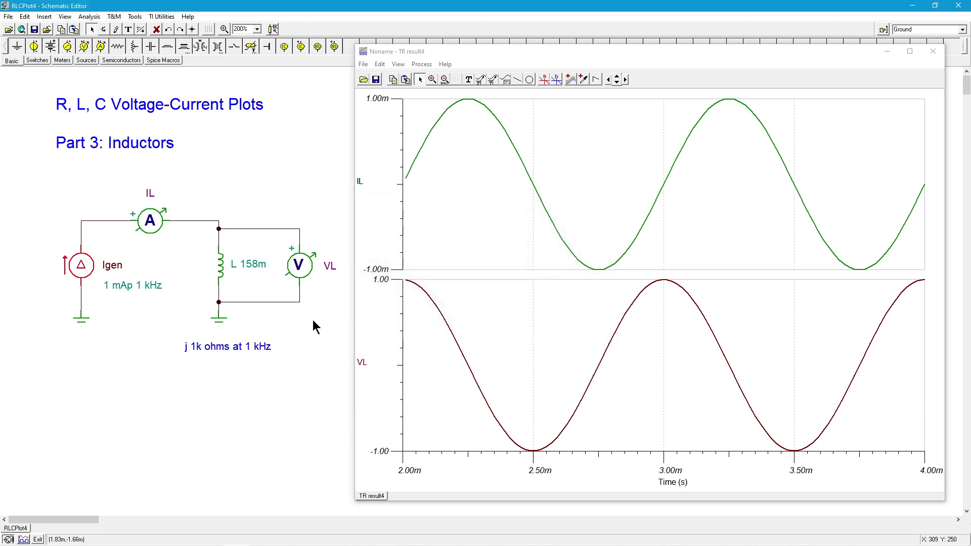
{"action": "left_click", "coordinate": [133, 341]}
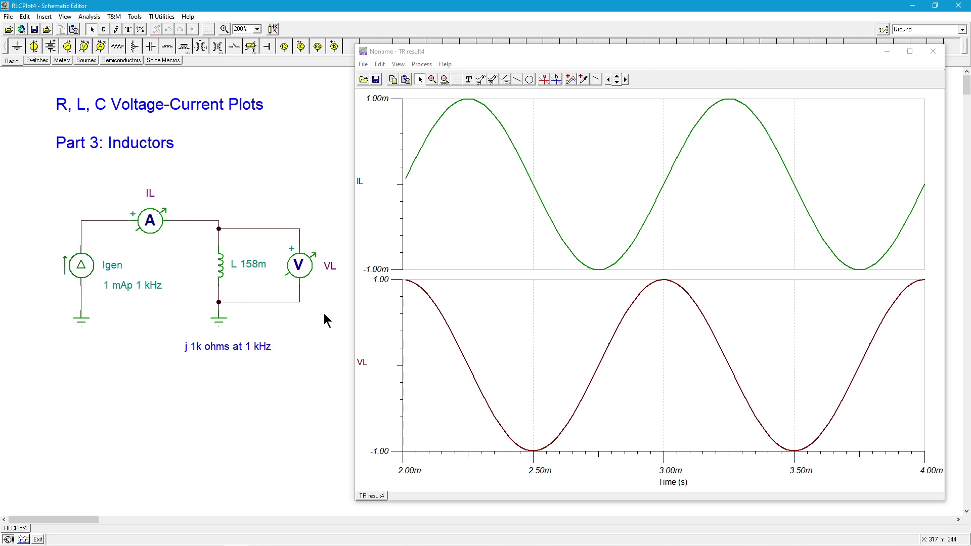
Rerun the transient analysis with separate curves, showing IL at ±2.00m and VL at ±2.00
{"action": "left_click", "coordinate": [89, 18]}
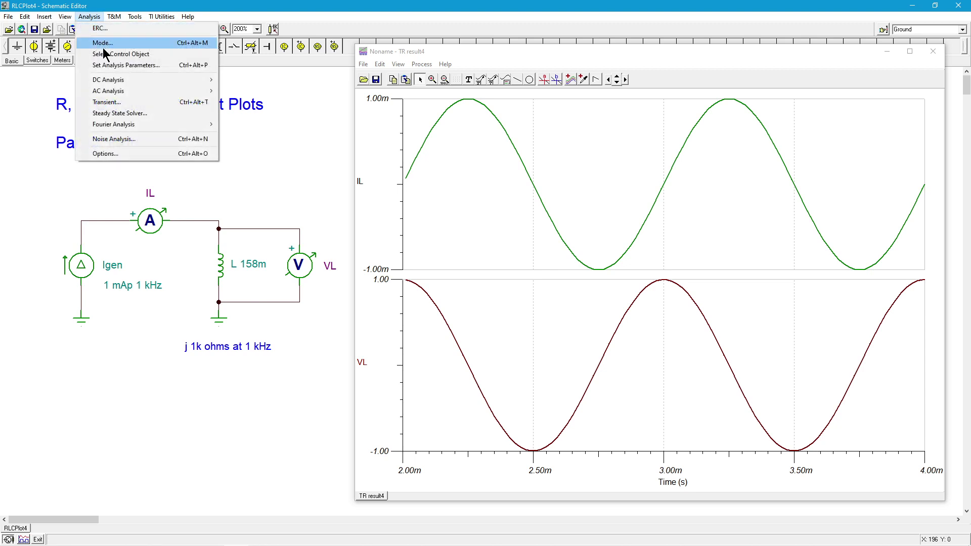
{"action": "mouse_move", "coordinate": [119, 94]}
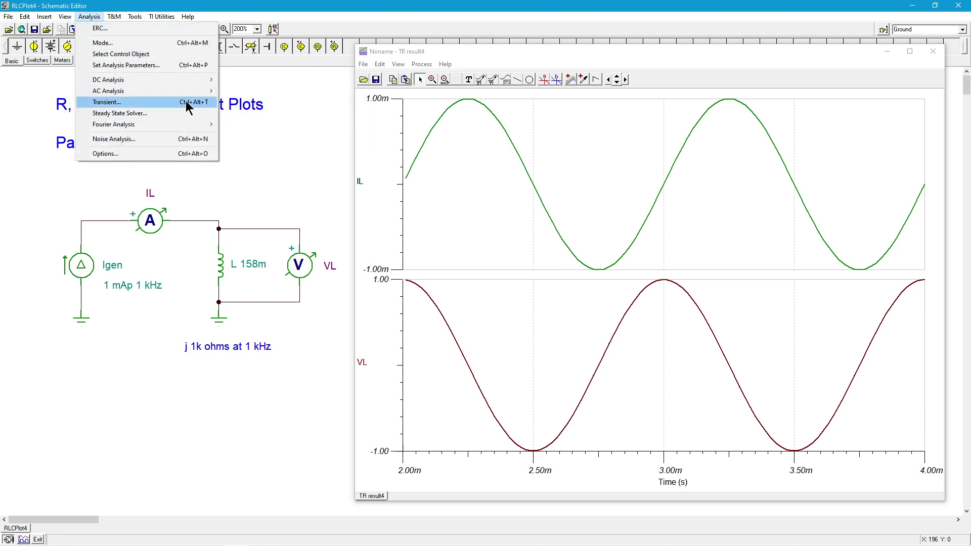
{"action": "left_click", "coordinate": [202, 102]}
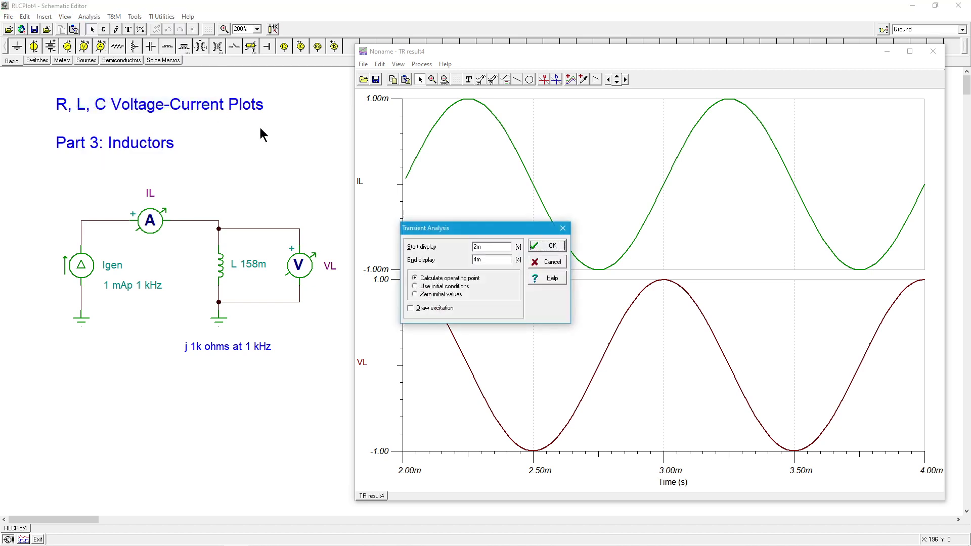
{"action": "left_click", "coordinate": [550, 247]}
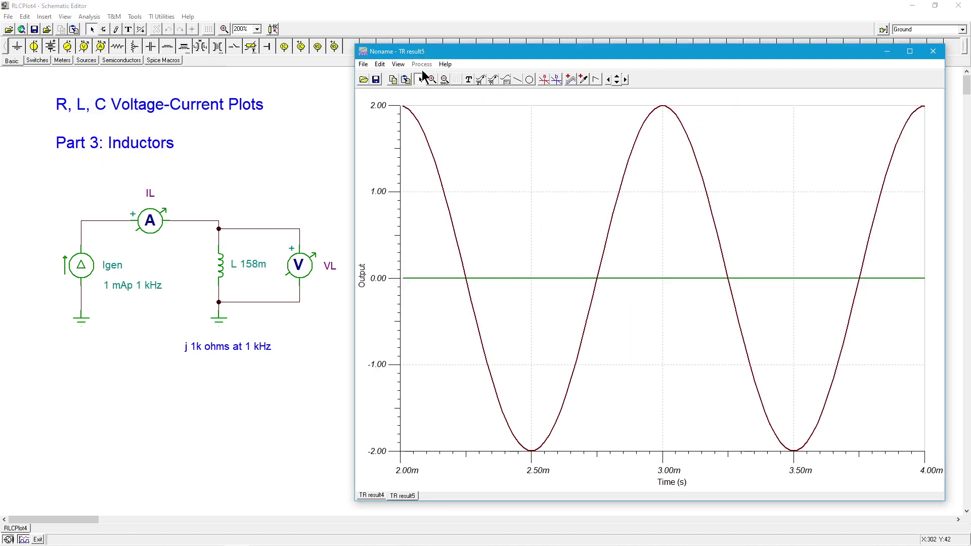
{"action": "left_click", "coordinate": [398, 64]}
{"action": "left_click", "coordinate": [422, 123]}
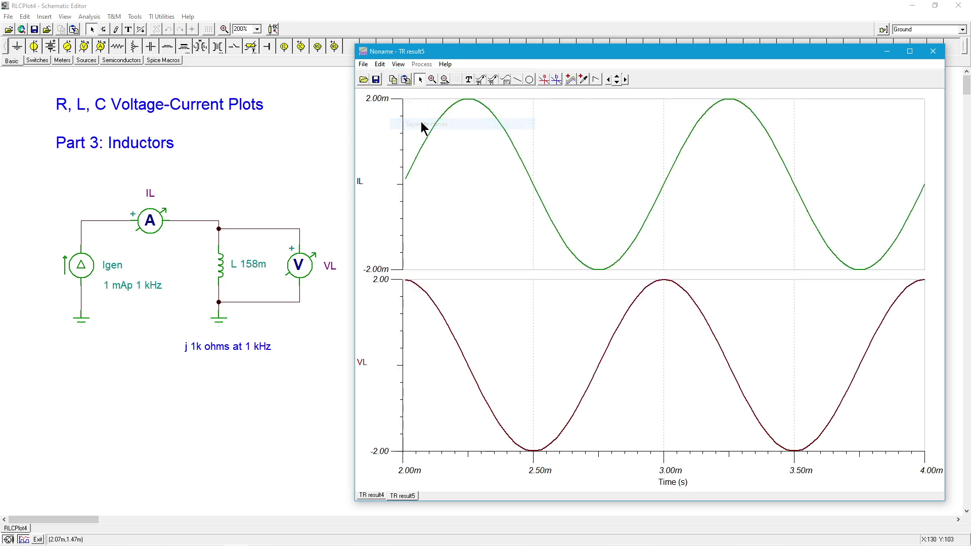
Start a user-defined XY plot curve in the post-processor with VL(t) as its X part
{"action": "left_click", "coordinate": [569, 82]}
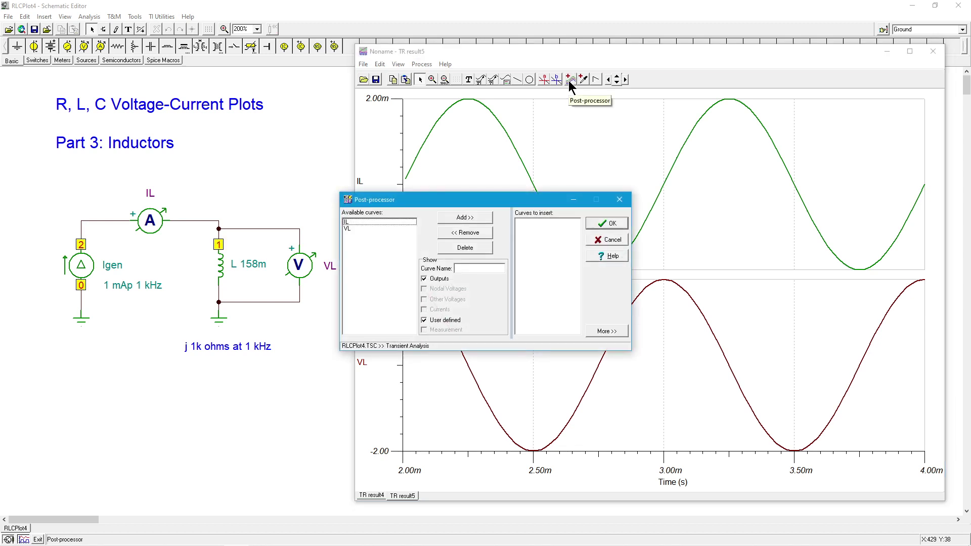
{"action": "left_click", "coordinate": [605, 330]}
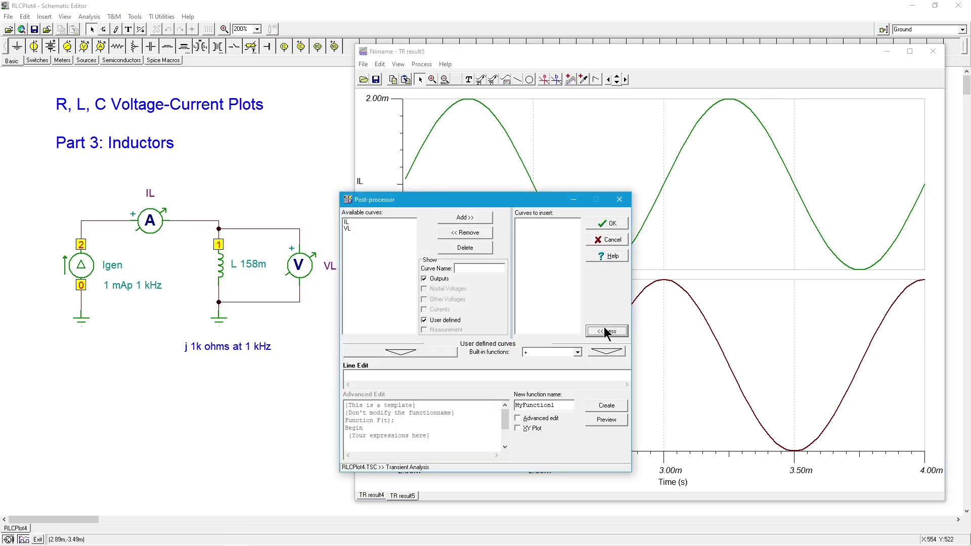
{"action": "left_click", "coordinate": [516, 427]}
{"action": "left_click", "coordinate": [347, 229]}
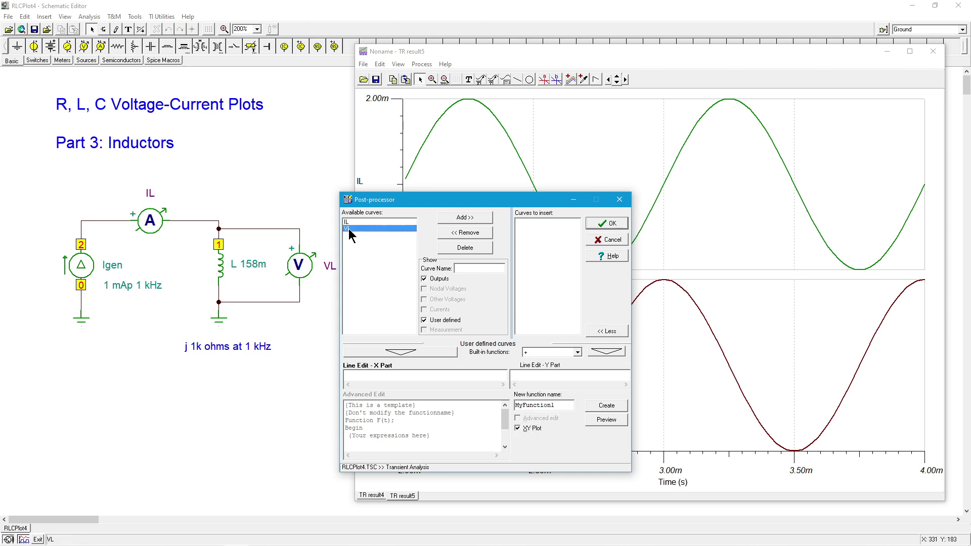
{"action": "left_click", "coordinate": [411, 350]}
Set the Y part to IL(t), name the function VI, and create it
{"action": "left_click", "coordinate": [522, 376]}
{"action": "left_click", "coordinate": [369, 223]}
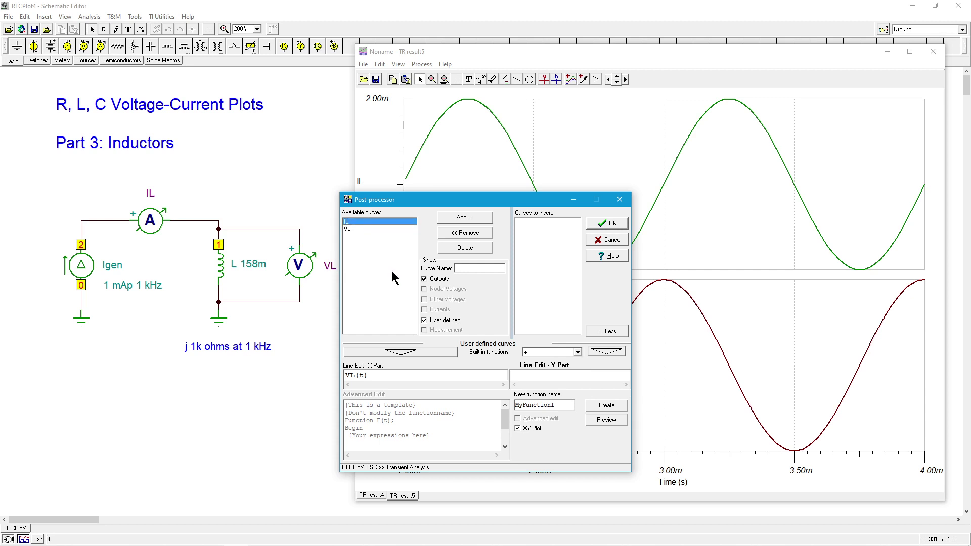
{"action": "left_click", "coordinate": [418, 353]}
{"action": "left_click_drag", "start_coordinate": [574, 405], "coordinate": [508, 405]}
{"action": "type", "text": "VI"}
{"action": "left_click", "coordinate": [606, 406]}
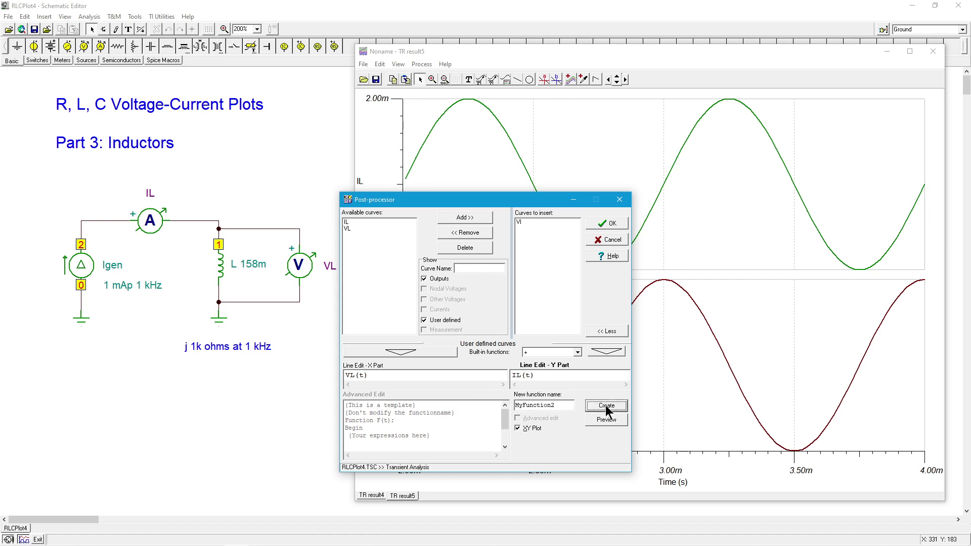
Plot VI as an XY curve and widen the XY Plot1 window to stretch the loop
{"action": "left_click", "coordinate": [605, 223]}
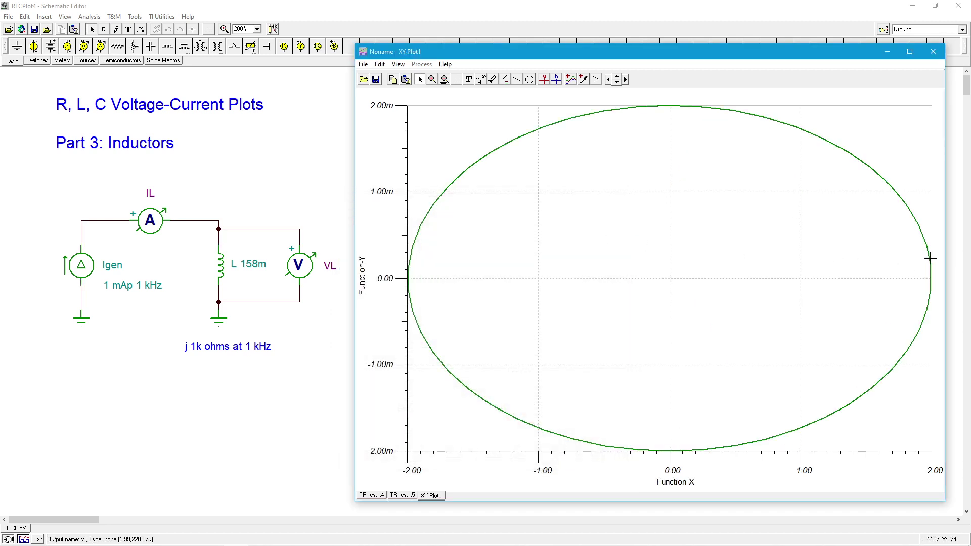
{"action": "left_click_drag", "start_coordinate": [943, 267], "coordinate": [774, 272]}
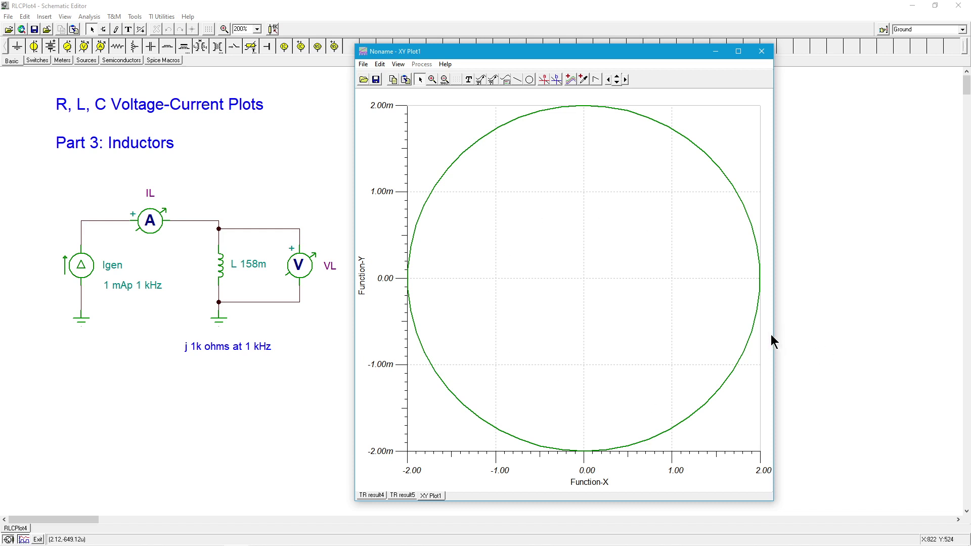
{"action": "left_click_drag", "start_coordinate": [774, 334], "coordinate": [917, 334]}
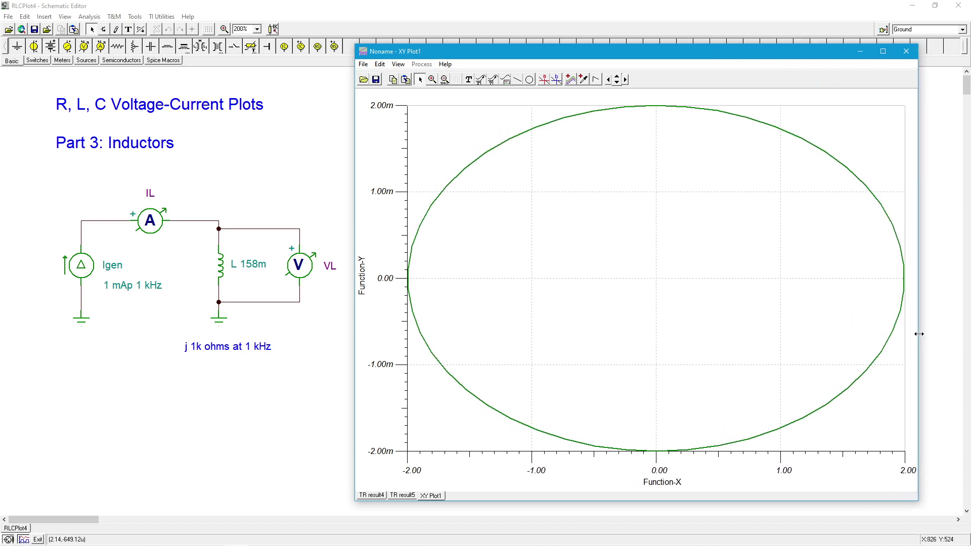
Delete the VI curve in the post-processor and close the dialog
{"action": "left_click", "coordinate": [571, 79]}
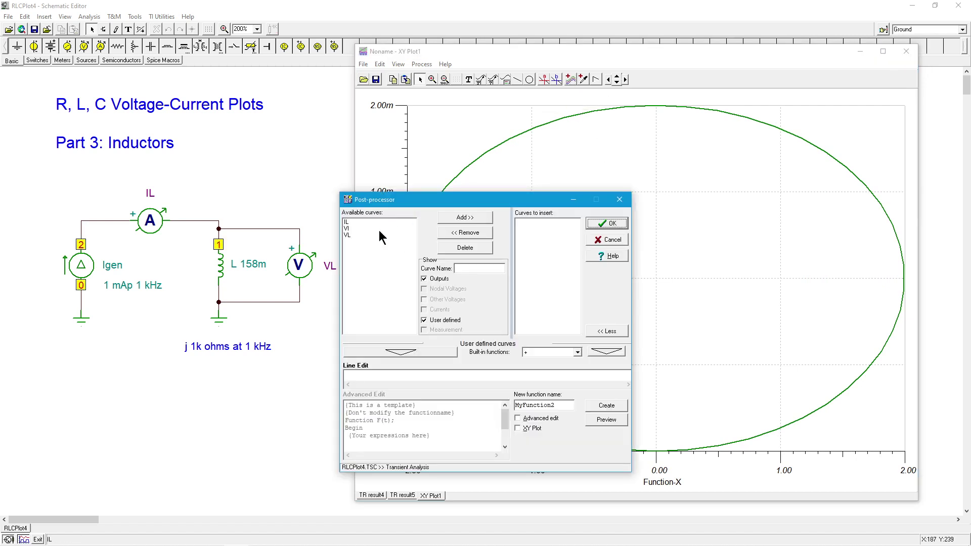
{"action": "left_click", "coordinate": [356, 228]}
{"action": "left_click", "coordinate": [464, 249]}
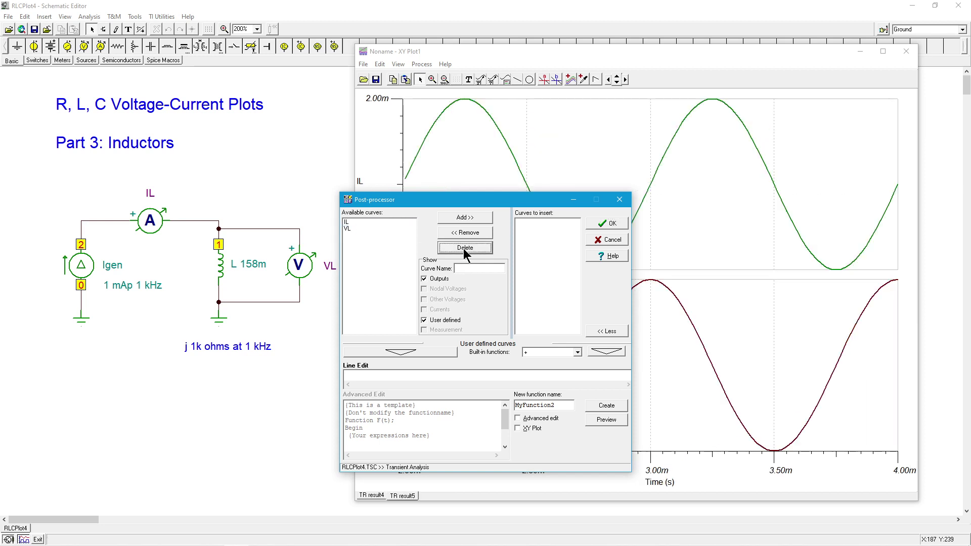
{"action": "left_click", "coordinate": [613, 224]}
{"action": "left_click", "coordinate": [619, 199]}
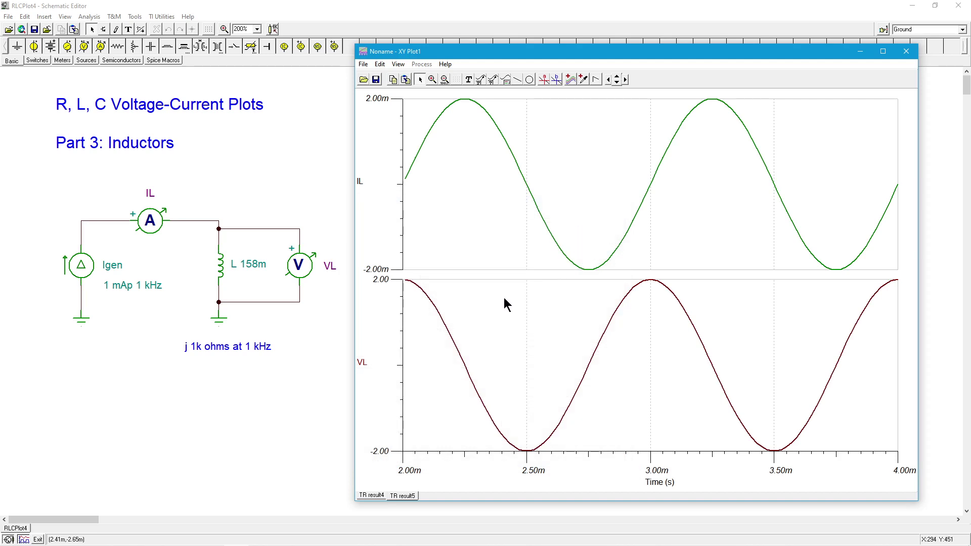
Set Igen's sine signal to 1m amplitude and 2k frequency, then close both dialogs
{"action": "left_click", "coordinate": [89, 273]}
{"action": "double_click", "coordinate": [89, 273]}
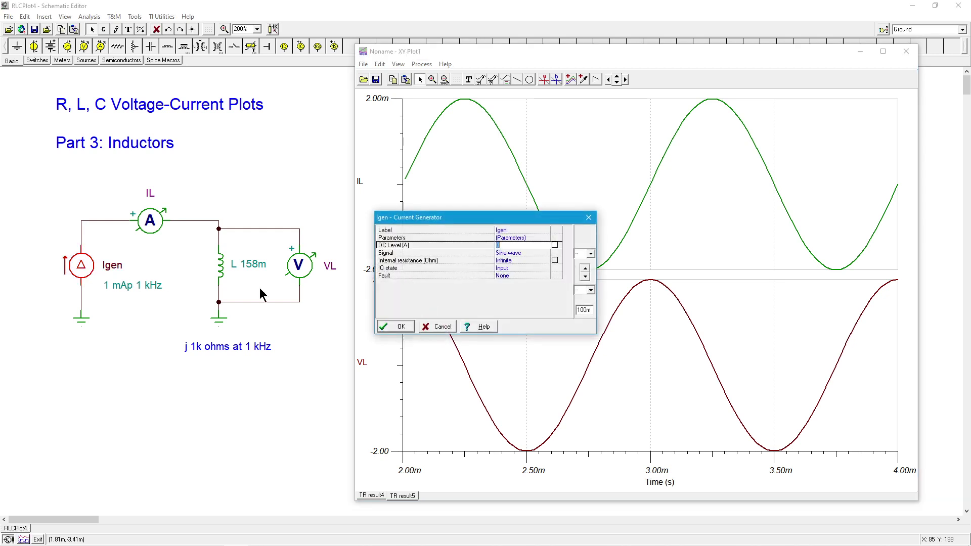
{"action": "left_click", "coordinate": [507, 253]}
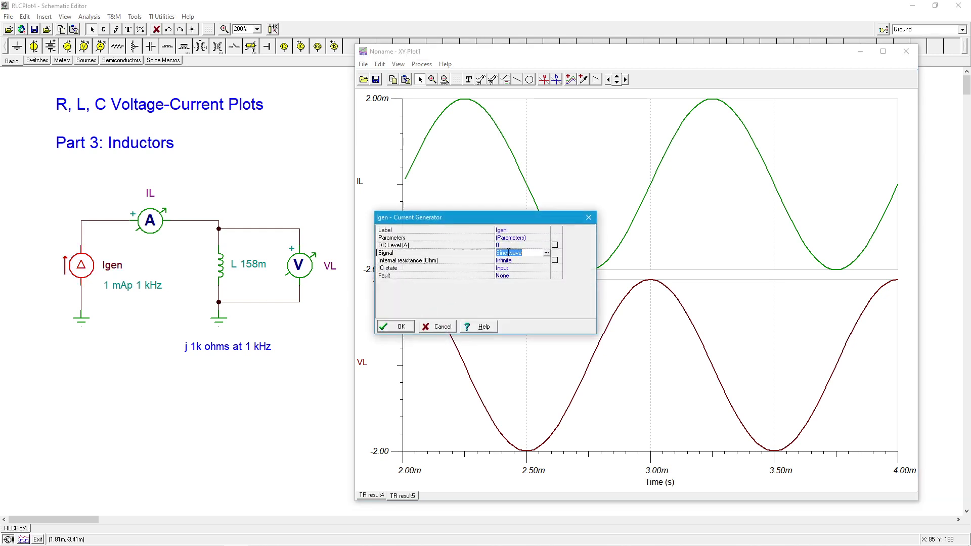
{"action": "left_click", "coordinate": [547, 253]}
{"action": "left_click", "coordinate": [557, 248]}
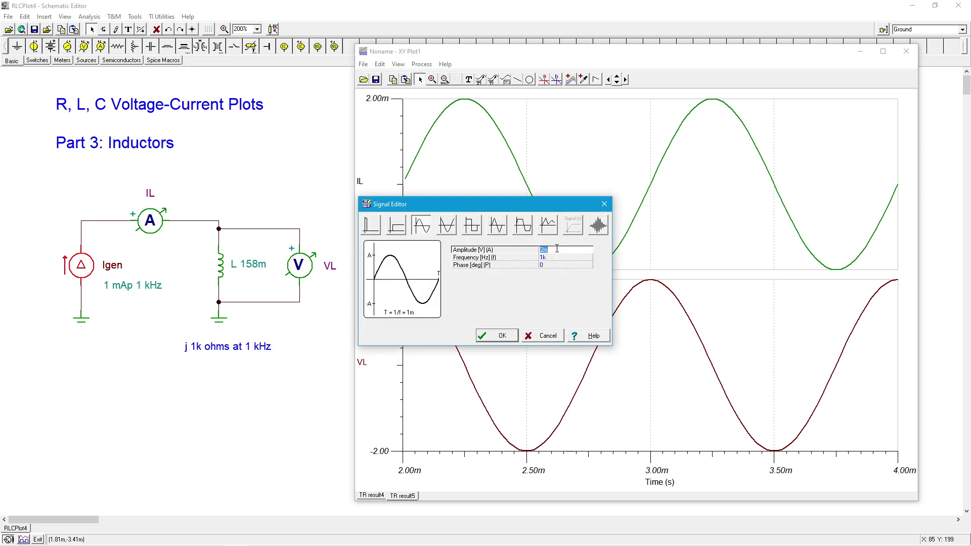
{"action": "key", "text": "Left"}
{"action": "left_click", "coordinate": [568, 257]}
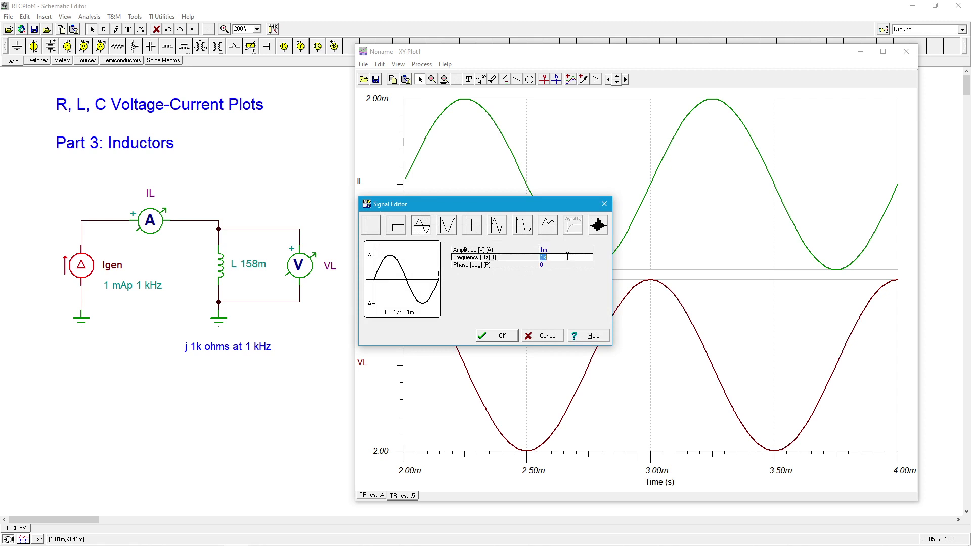
{"action": "key", "text": "Left"}
{"action": "type", "text": "2"}
{"action": "left_click", "coordinate": [500, 335]}
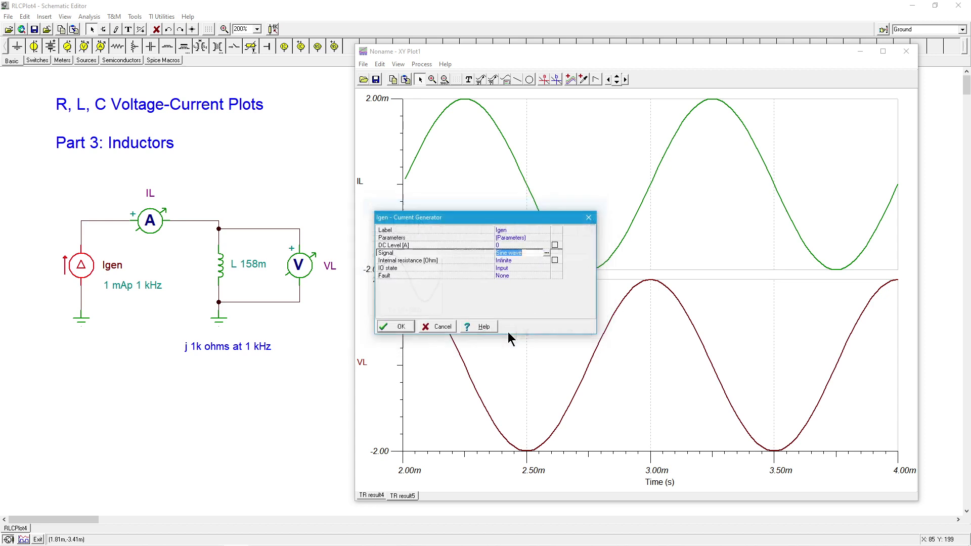
{"action": "left_click", "coordinate": [412, 326]}
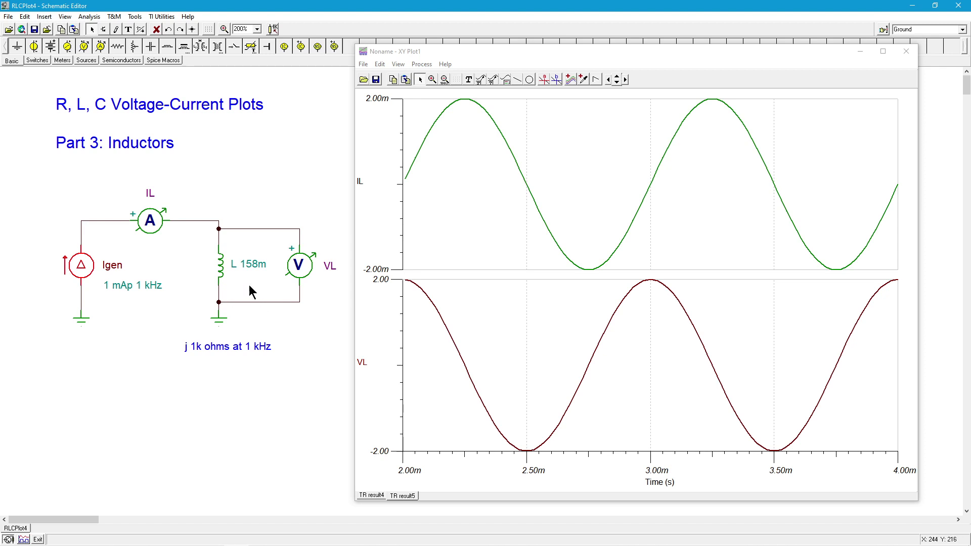
{"action": "left_click", "coordinate": [135, 388]}
Rerun the transient analysis with separate curves, showing IL at ±1.00m and VL at ±2.00
{"action": "left_click", "coordinate": [93, 20]}
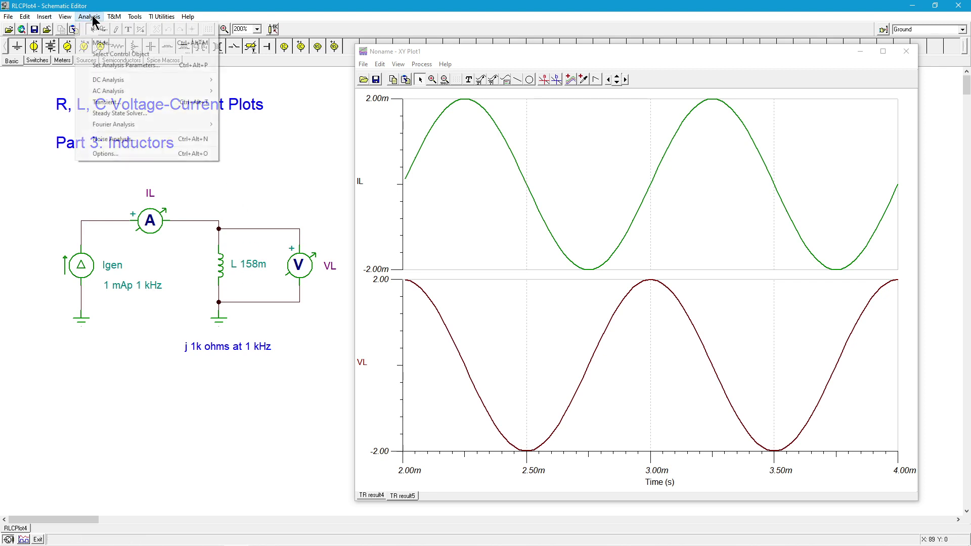
{"action": "left_click", "coordinate": [132, 102]}
{"action": "left_click", "coordinate": [548, 245]}
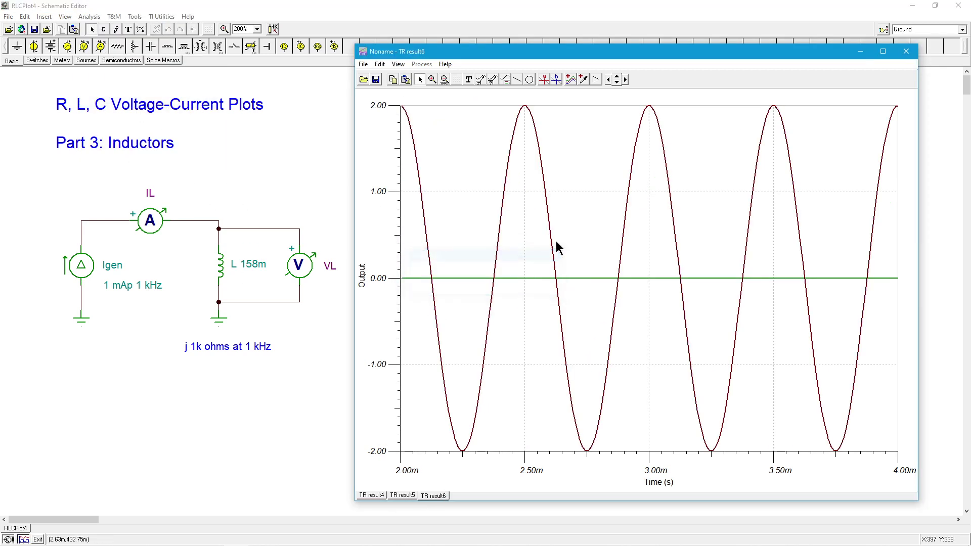
{"action": "left_click", "coordinate": [397, 64]}
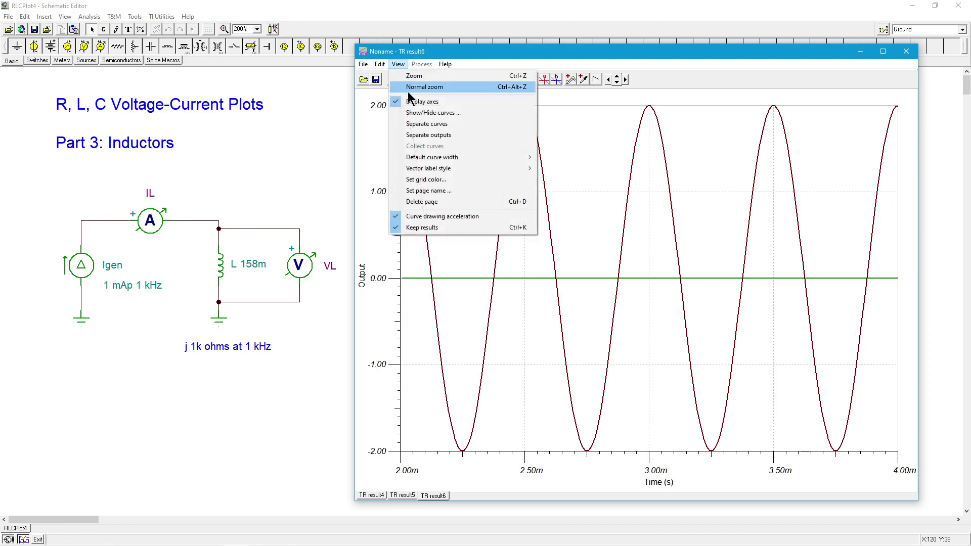
{"action": "left_click", "coordinate": [424, 129]}
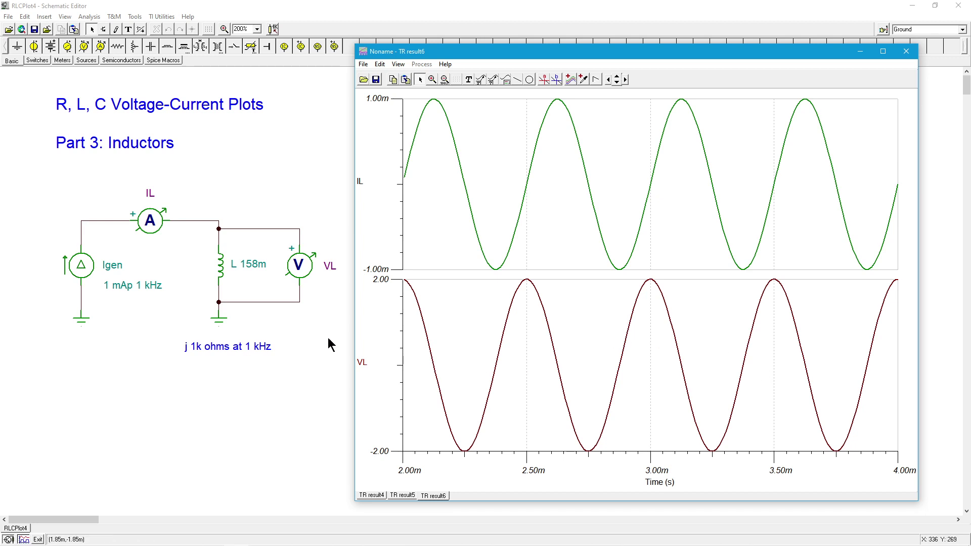
Switch Igen's signal to a triangle wave with 1m amplitude and 1k frequency
{"action": "double_click", "coordinate": [85, 270]}
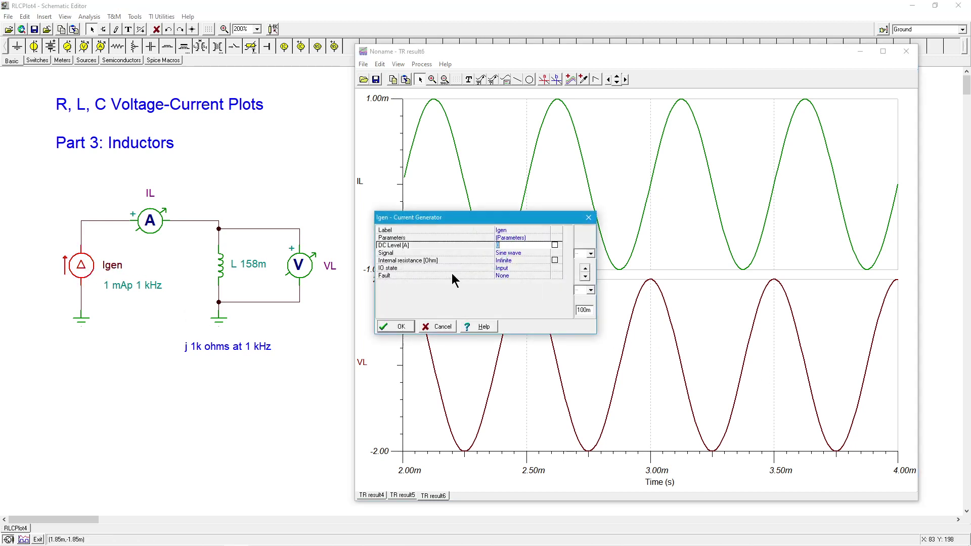
{"action": "left_click", "coordinate": [537, 253]}
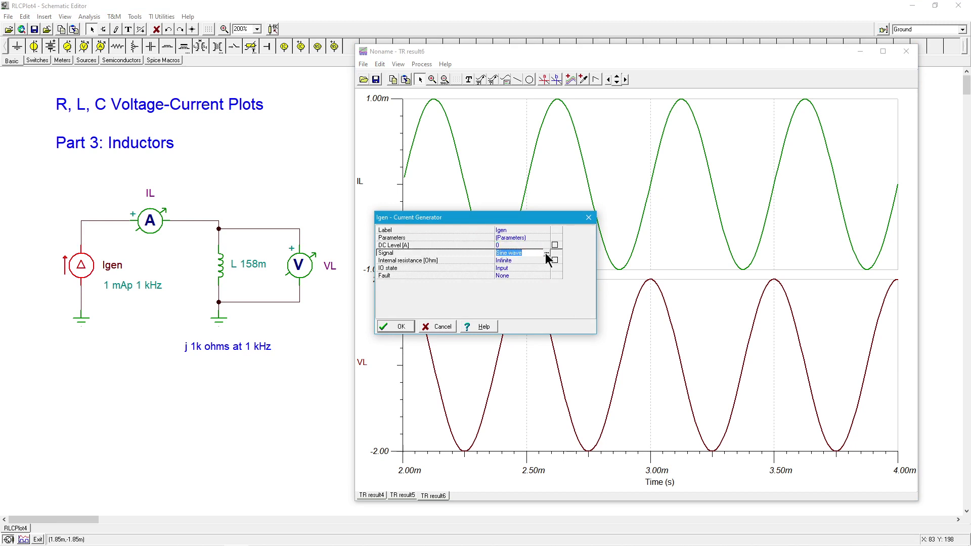
{"action": "left_click", "coordinate": [546, 253]}
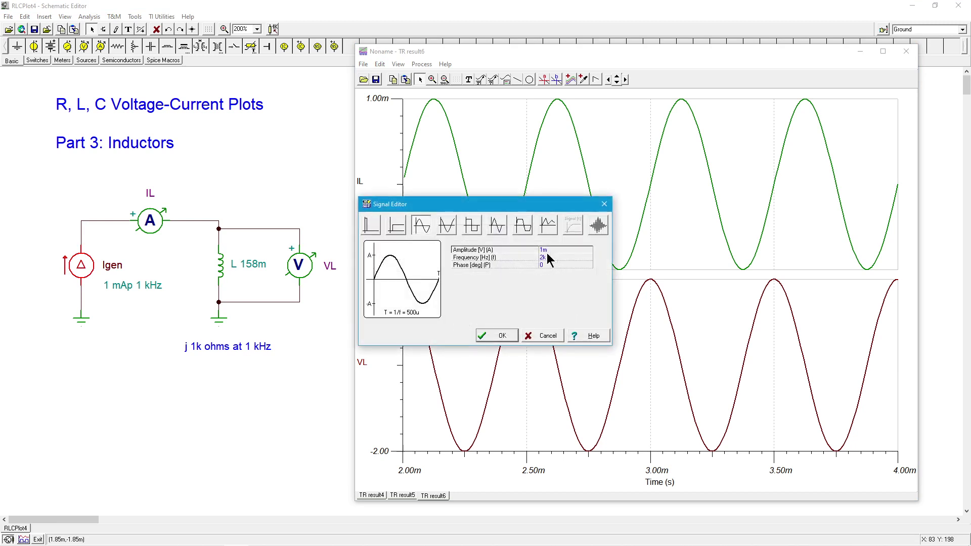
{"action": "left_click", "coordinate": [497, 224]}
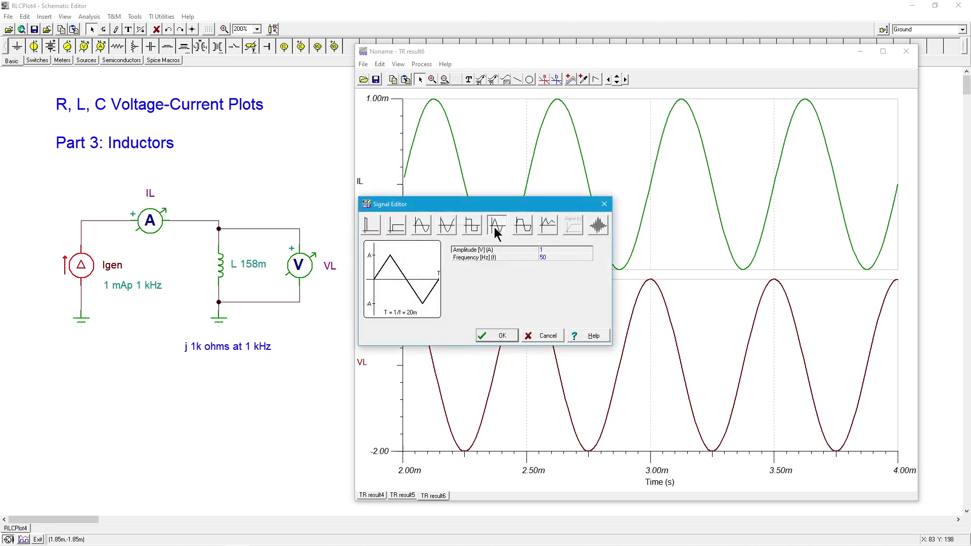
{"action": "left_click", "coordinate": [557, 250]}
{"action": "left_click", "coordinate": [566, 256]}
{"action": "type", "text": "1k"}
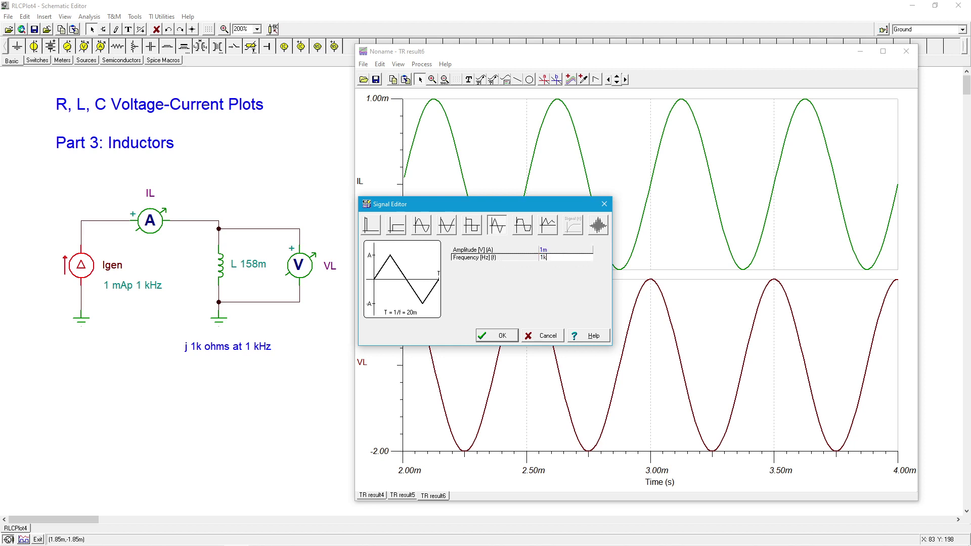
{"action": "left_click", "coordinate": [511, 336]}
{"action": "left_click", "coordinate": [405, 327]}
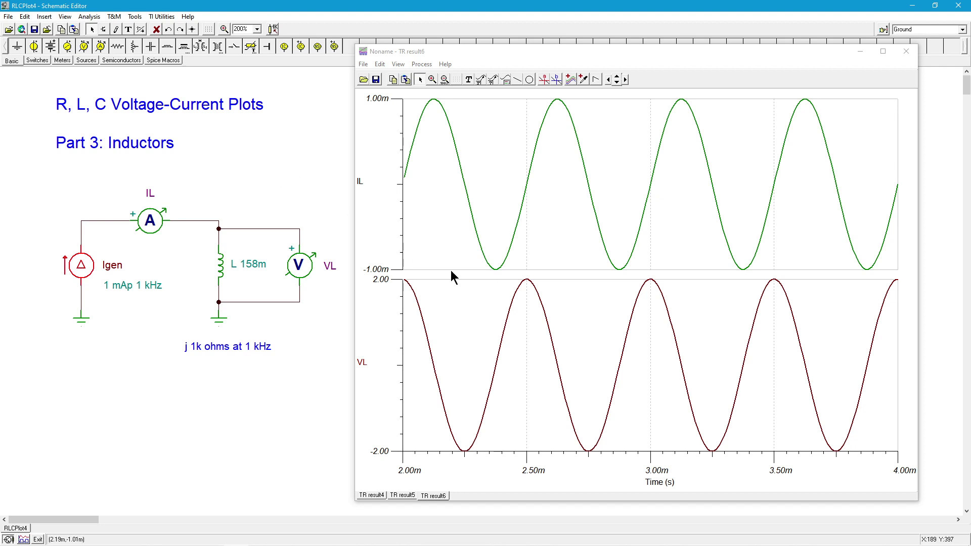
{"action": "left_click", "coordinate": [89, 16]}
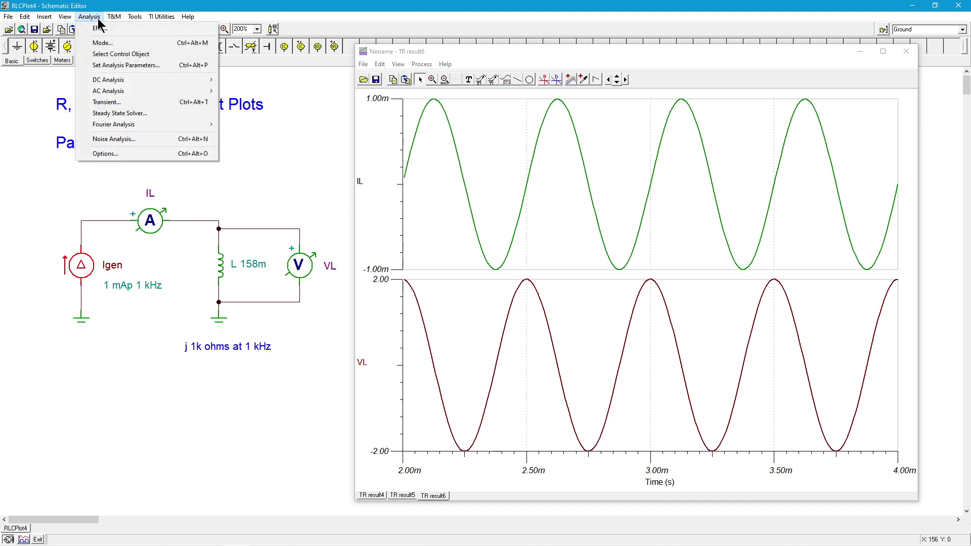
{"action": "left_click", "coordinate": [116, 103]}
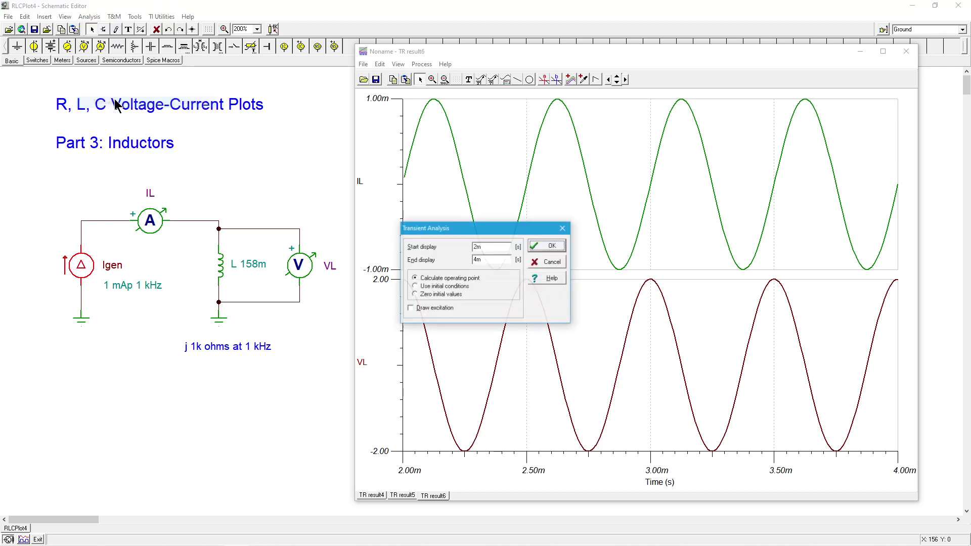
{"action": "left_click", "coordinate": [557, 248]}
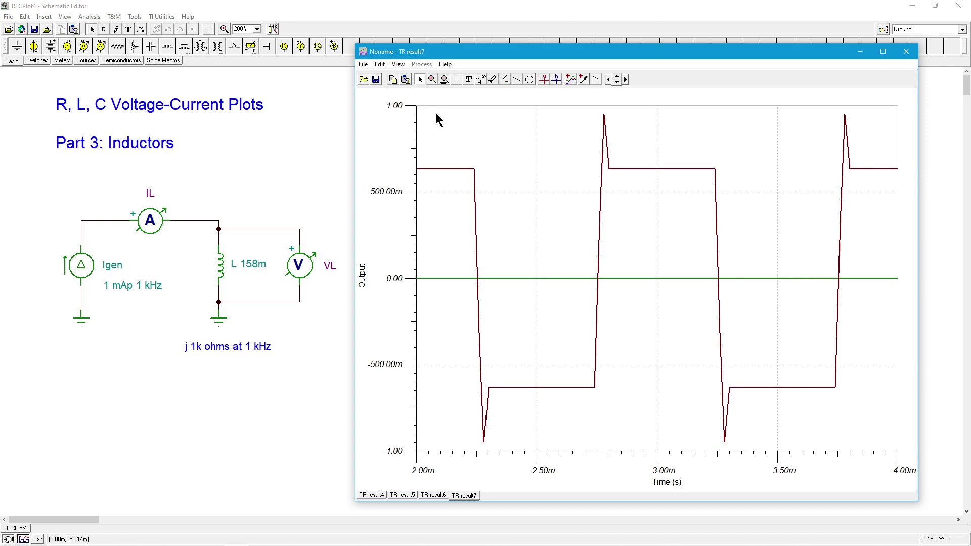
{"action": "left_click", "coordinate": [399, 65]}
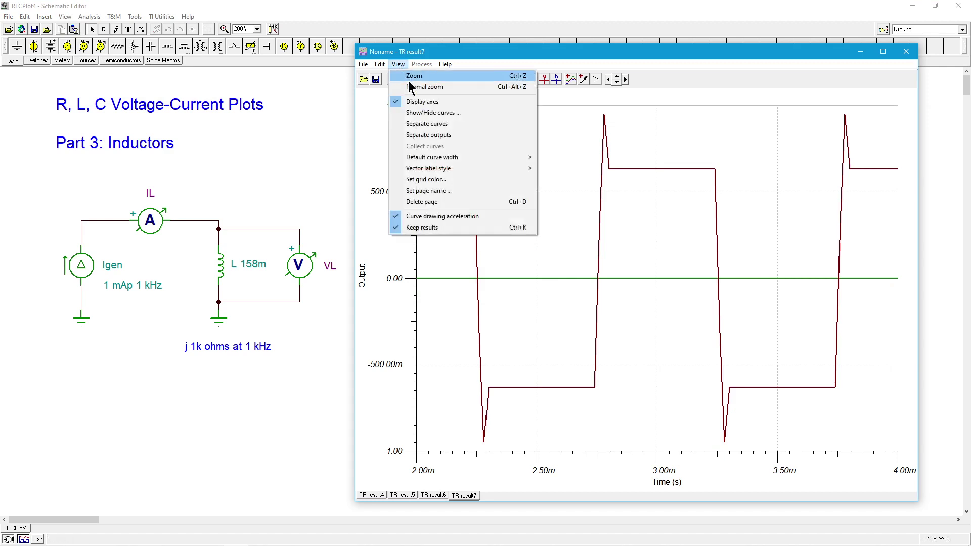
{"action": "left_click", "coordinate": [426, 125]}
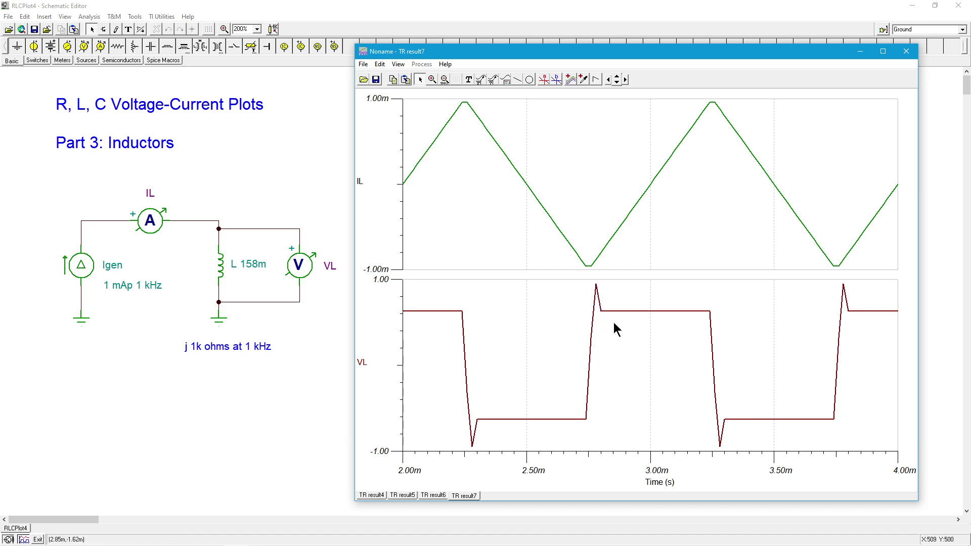
{"action": "left_click", "coordinate": [89, 16]}
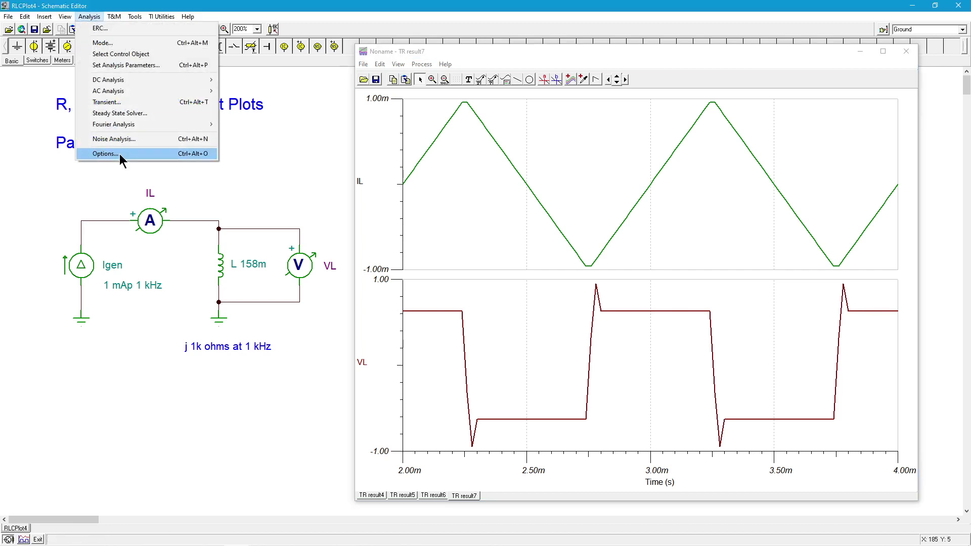
{"action": "left_click", "coordinate": [506, 239]}
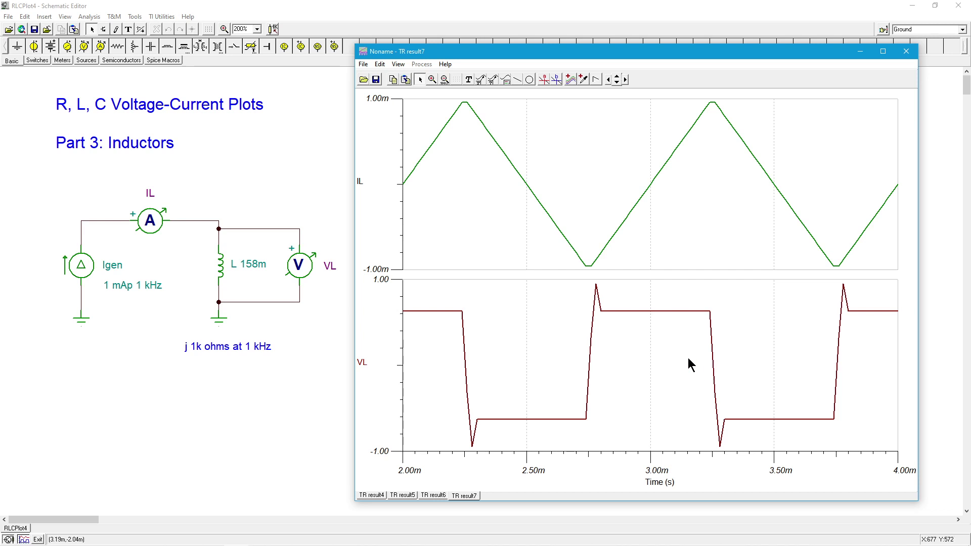
Set Igen back to a sine waveform with 1m amplitude at 1k frequency
{"action": "double_click", "coordinate": [81, 264]}
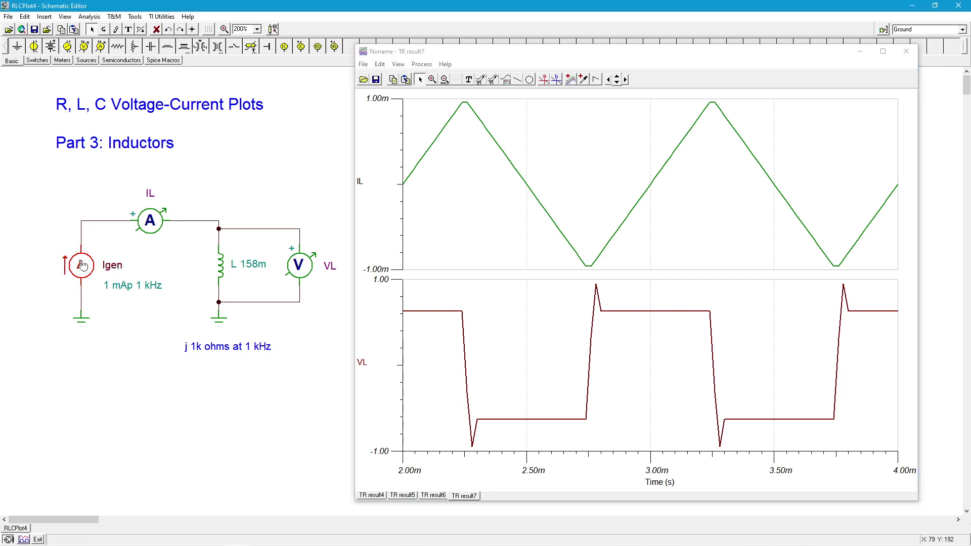
{"action": "left_click", "coordinate": [532, 253]}
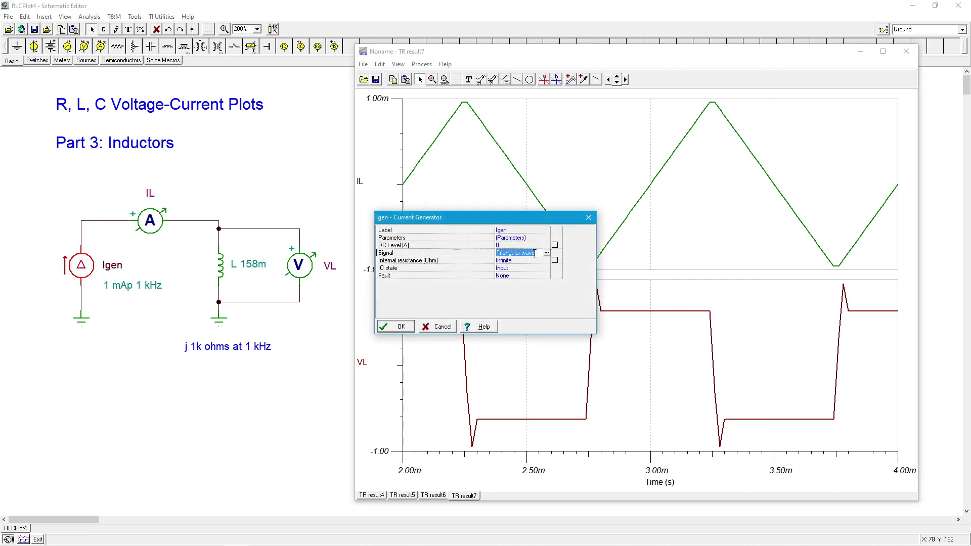
{"action": "left_click", "coordinate": [546, 253]}
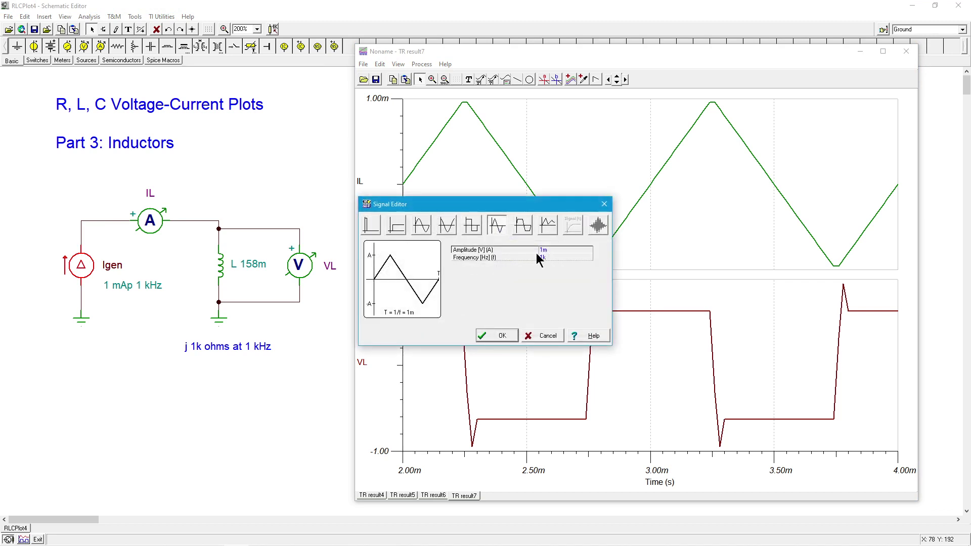
{"action": "left_click", "coordinate": [422, 226]}
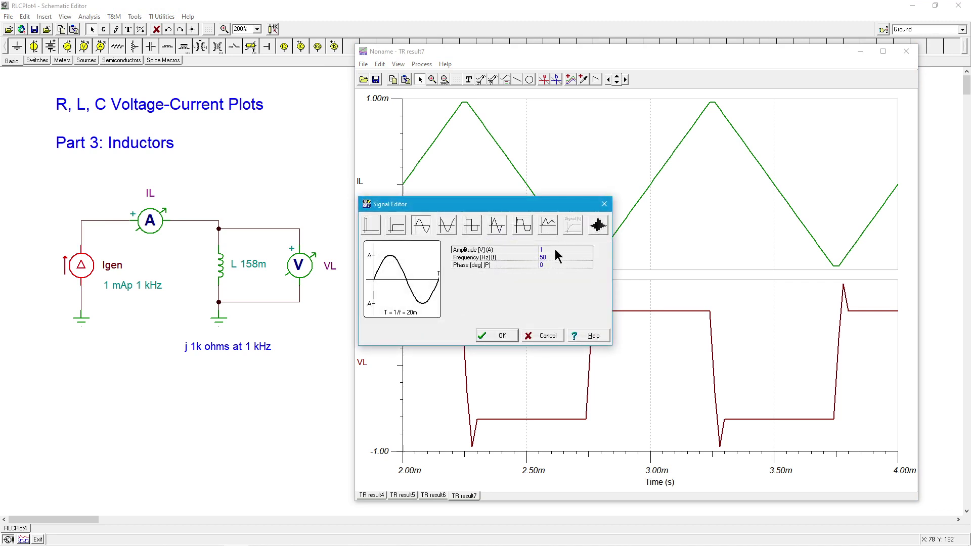
{"action": "left_click", "coordinate": [556, 249]}
{"action": "type", "text": "m"}
{"action": "left_click", "coordinate": [555, 257]}
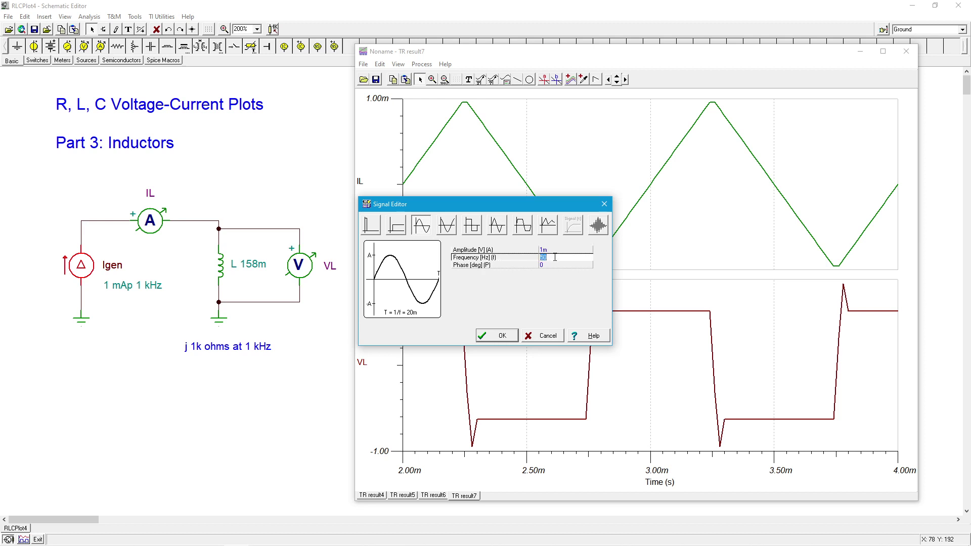
{"action": "type", "text": "1k"}
{"action": "left_click", "coordinate": [498, 336]}
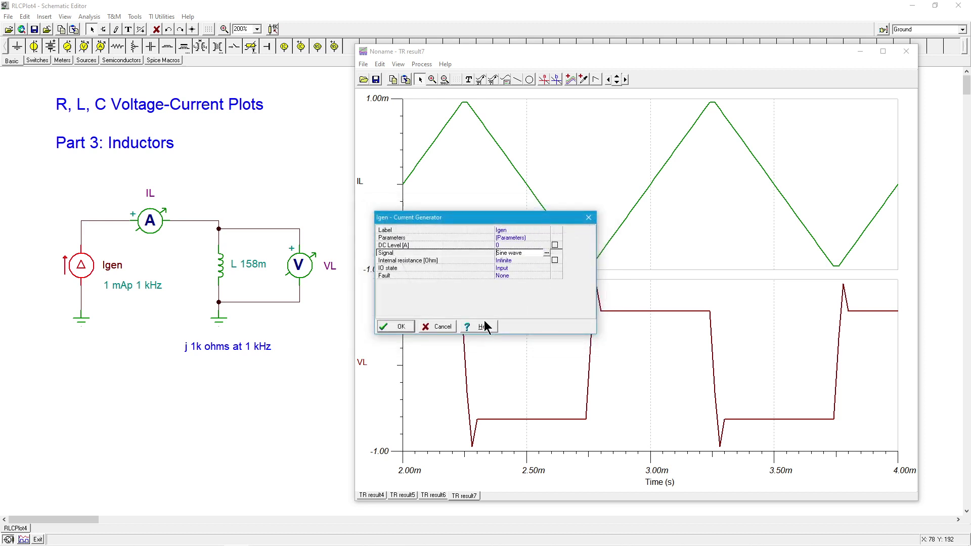
{"action": "left_click", "coordinate": [404, 327]}
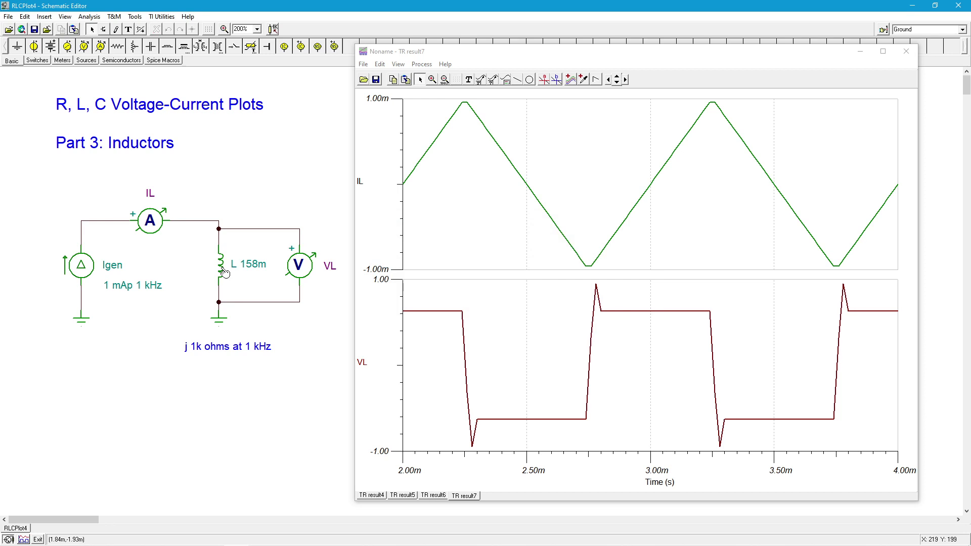
Change the inductor's Inductance value from 158m to 316m
{"action": "double_click", "coordinate": [225, 273]}
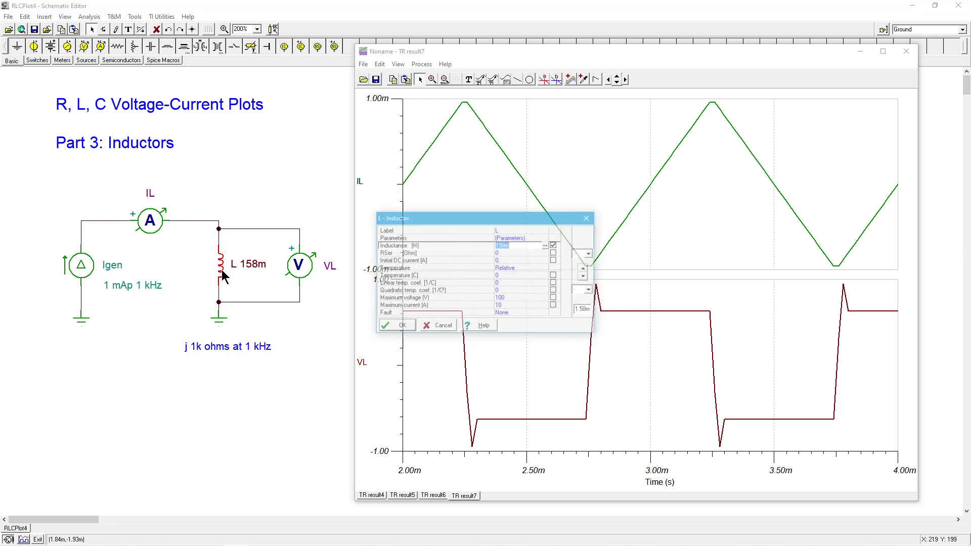
{"action": "left_click", "coordinate": [527, 245]}
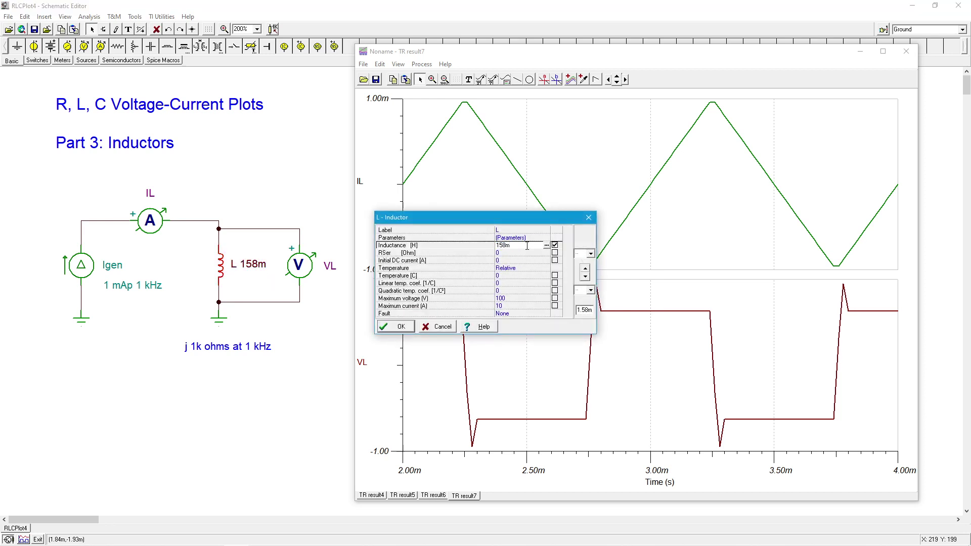
{"action": "key", "text": "Left"}
{"action": "key", "text": "BackSpace"}
{"action": "key", "text": "BackSpace"}
{"action": "type", "text": "316"}
{"action": "left_click", "coordinate": [400, 326]}
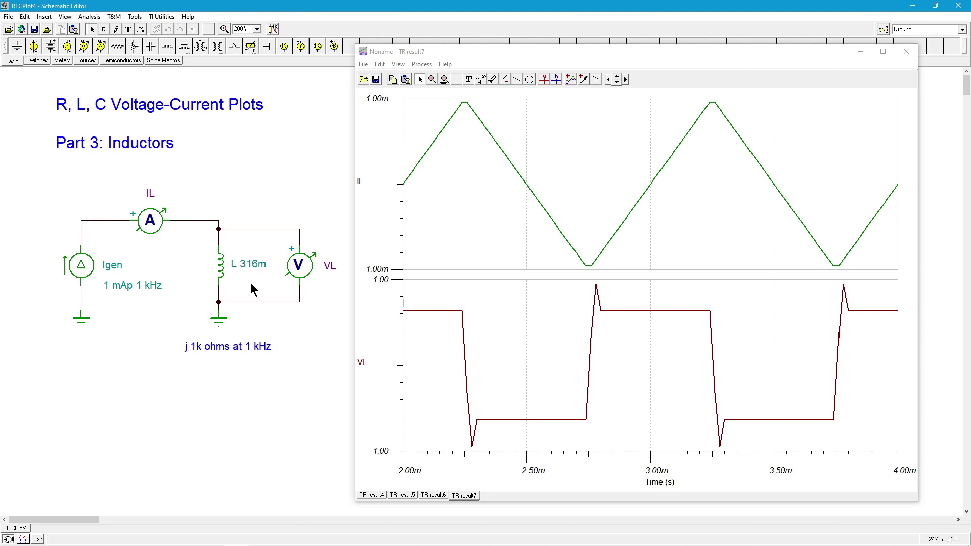
Run a new transient analysis with the 316m inductor and show IL and VL as separate curves
{"action": "left_click", "coordinate": [89, 17]}
{"action": "left_click", "coordinate": [119, 100]}
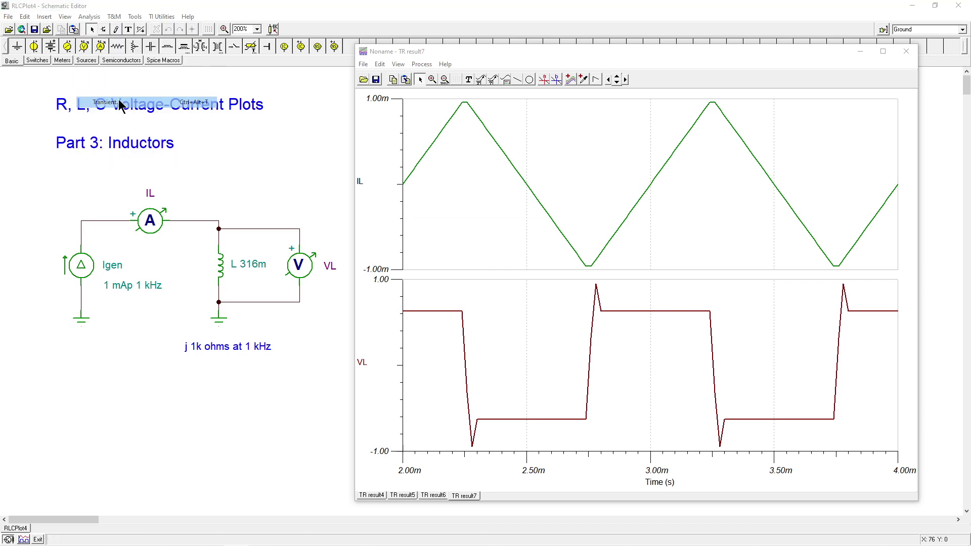
{"action": "left_click", "coordinate": [553, 246]}
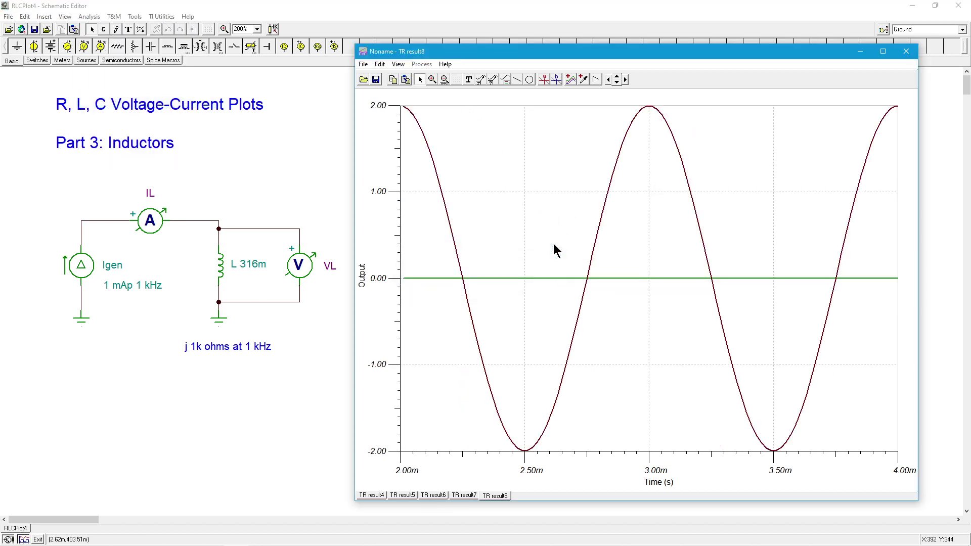
{"action": "left_click", "coordinate": [398, 64]}
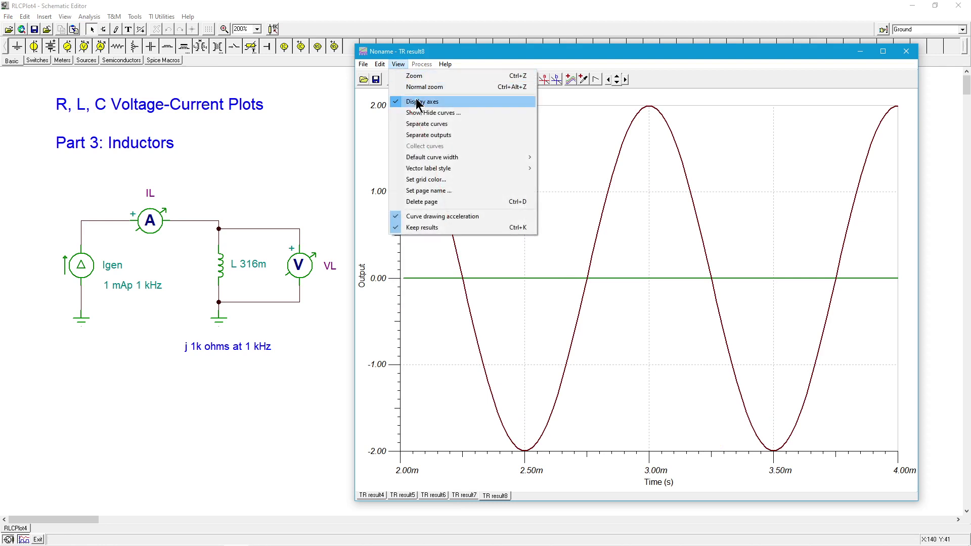
{"action": "left_click", "coordinate": [428, 124]}
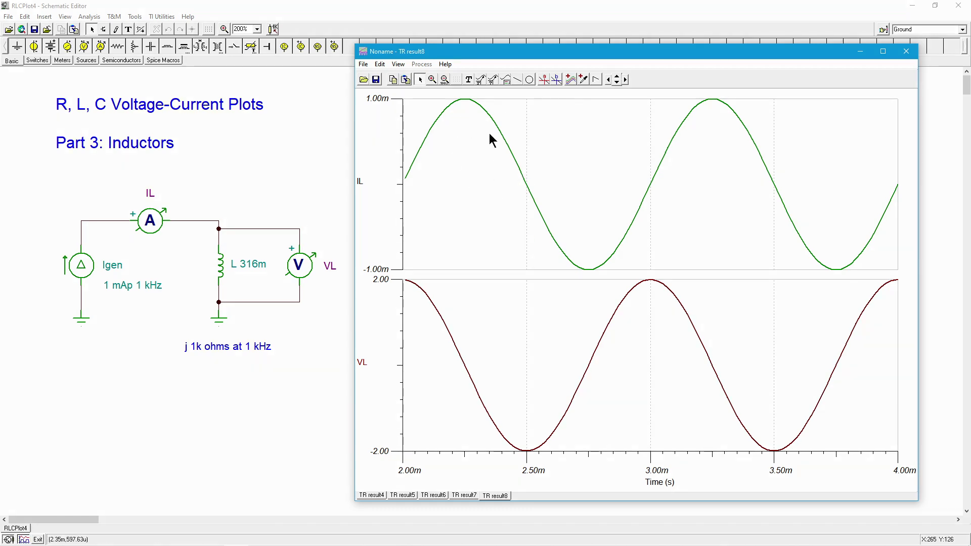
In the Post-processor, create XY function VI with X part VL(t) and Y part IL(t), then plot it
{"action": "left_click", "coordinate": [570, 77]}
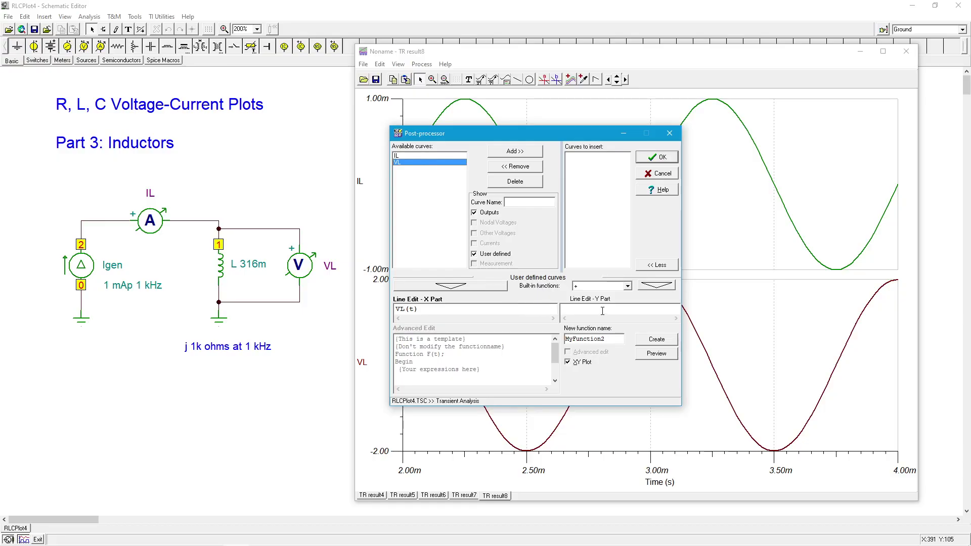
{"action": "left_click", "coordinate": [602, 311]}
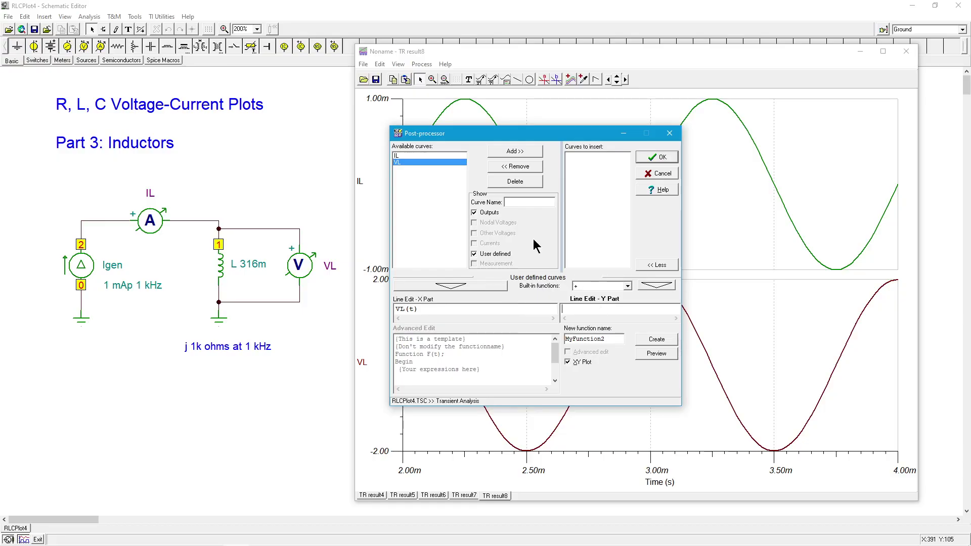
{"action": "left_click", "coordinate": [412, 156]}
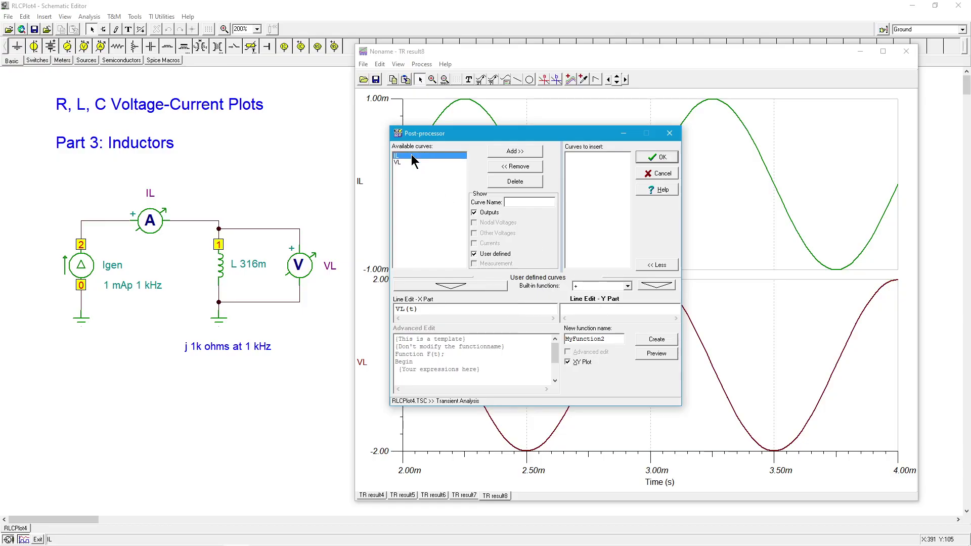
{"action": "left_click", "coordinate": [472, 286]}
{"action": "left_click_drag", "start_coordinate": [615, 337], "coordinate": [552, 339]}
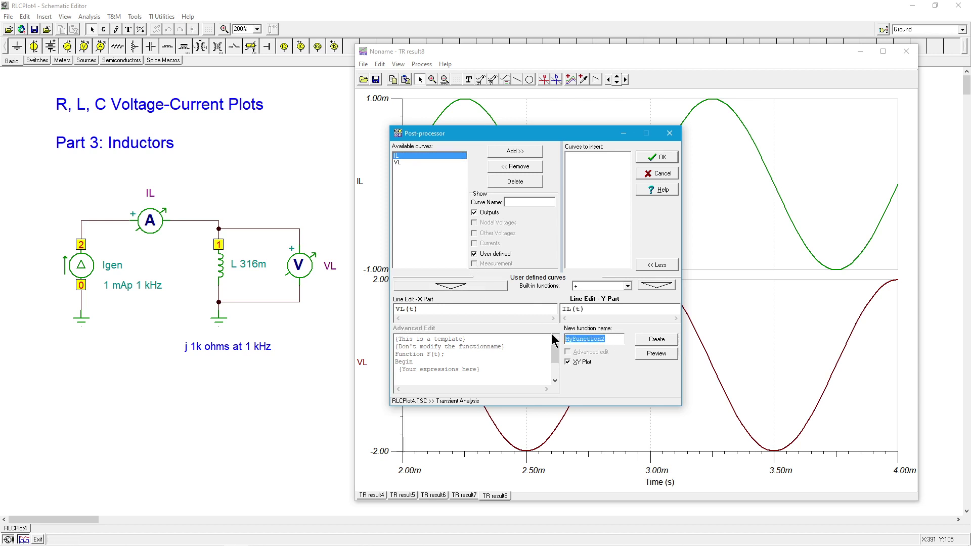
{"action": "type", "text": "VI"}
{"action": "left_click", "coordinate": [658, 340]}
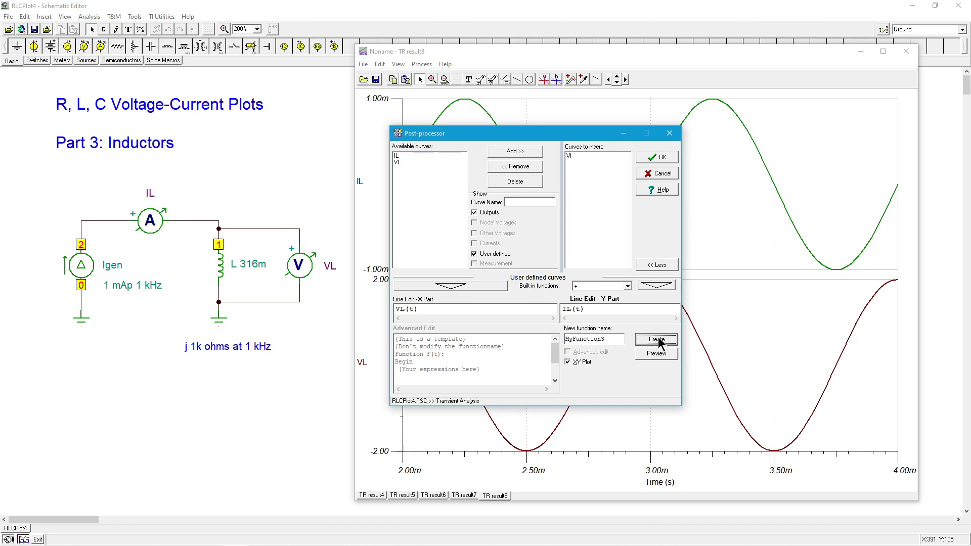
{"action": "left_click", "coordinate": [656, 156]}
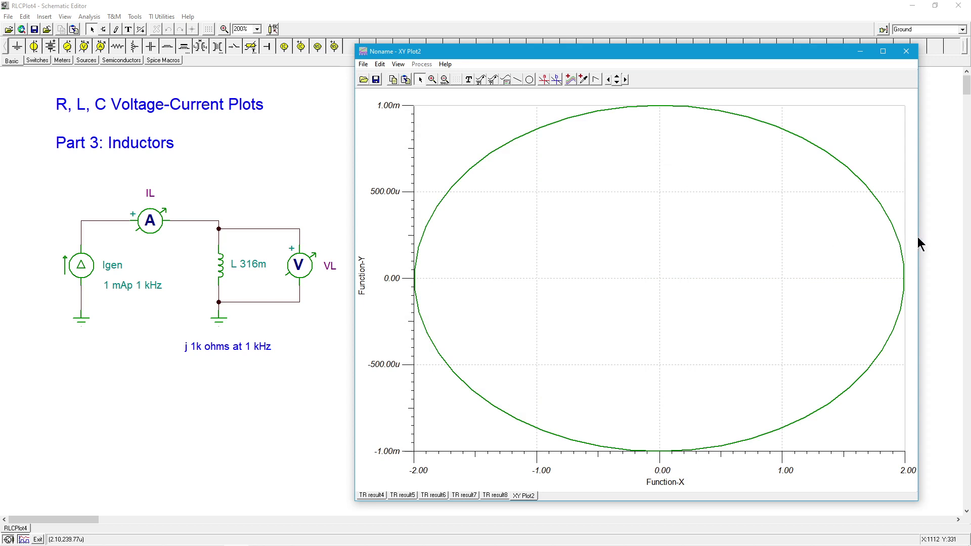
Narrow the XY Plot2 window until the VI curve looks circular, then move it up and right
{"action": "left_click_drag", "start_coordinate": [916, 237], "coordinate": [780, 249]}
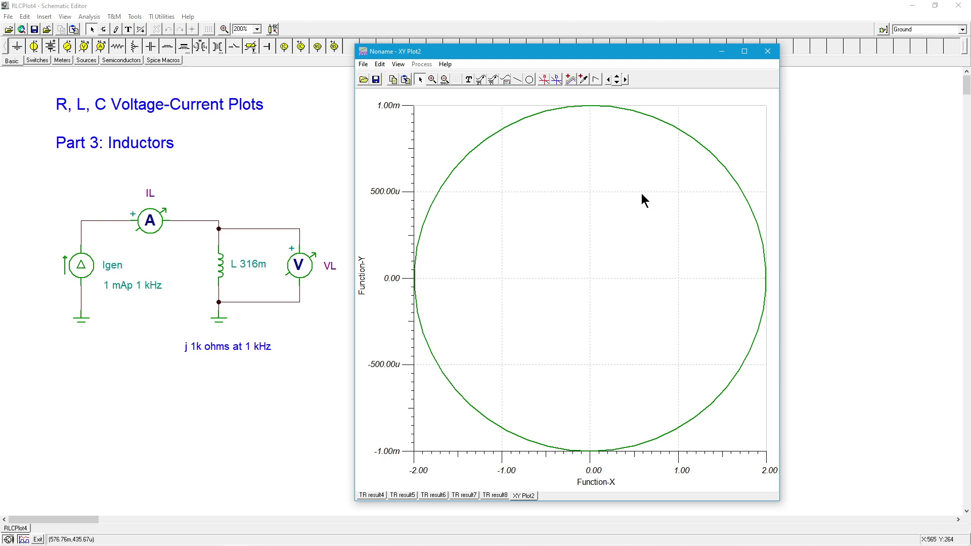
{"action": "left_click_drag", "start_coordinate": [589, 54], "coordinate": [667, 34]}
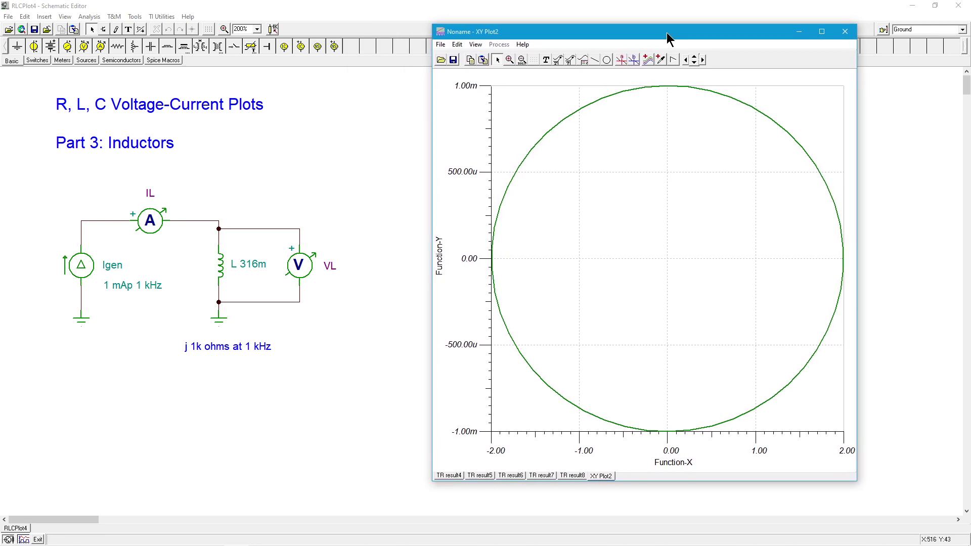